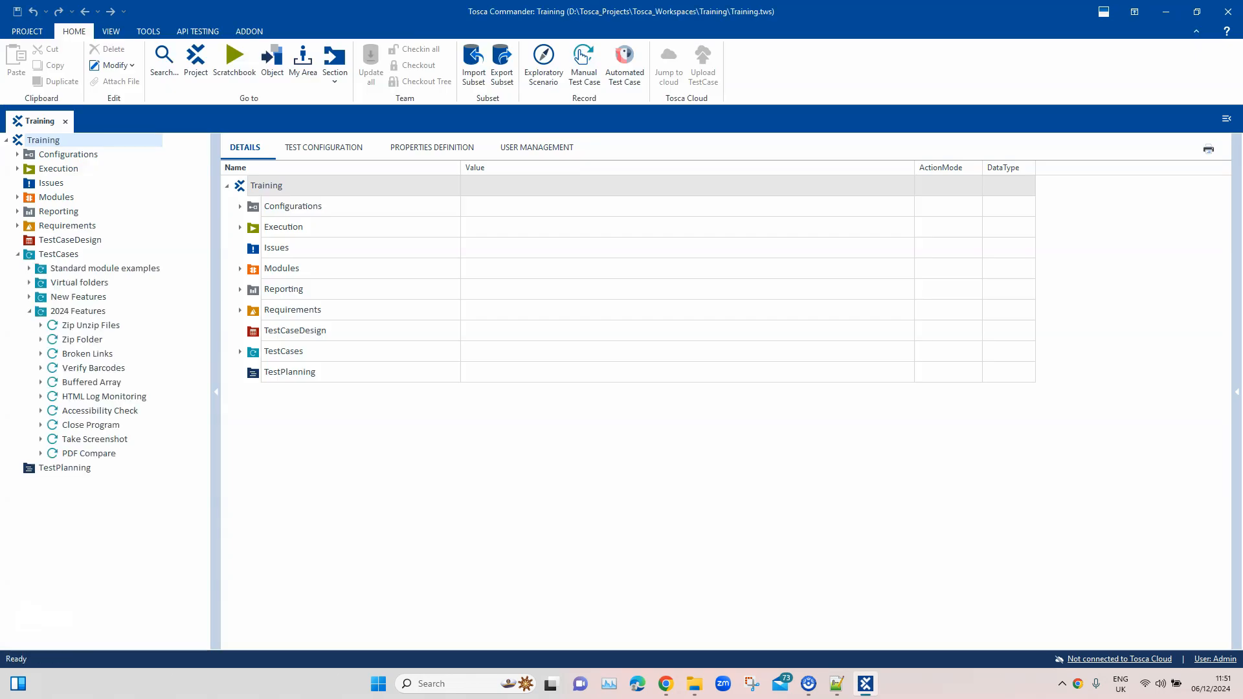
Create a new test case named Excel Compare in the 2024 Features folder.
{"action": "right_click", "coordinate": [79, 313]}
{"action": "left_click", "coordinate": [189, 341]}
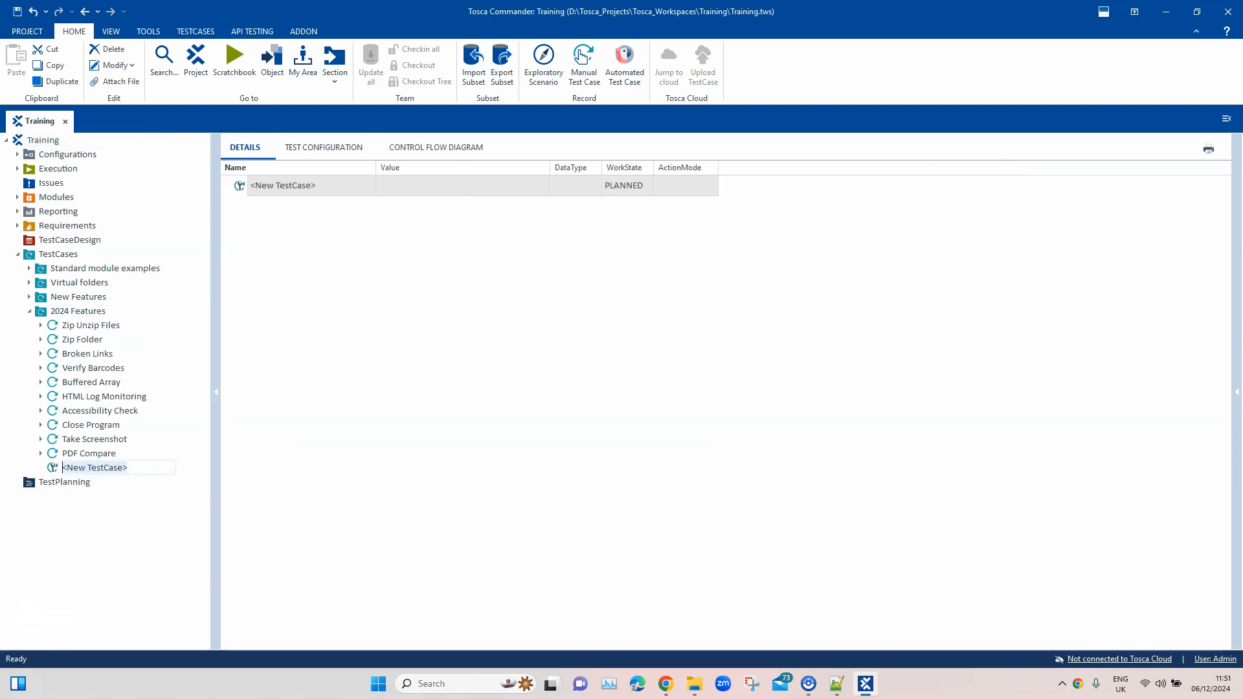
{"action": "type", "text": "Excel Compare"}
{"action": "key", "text": "Return"}
Search for "1:1" and add the Excel 1:1 Compare module as a test step of the Excel Compare test case.
{"action": "right_click", "coordinate": [285, 186]}
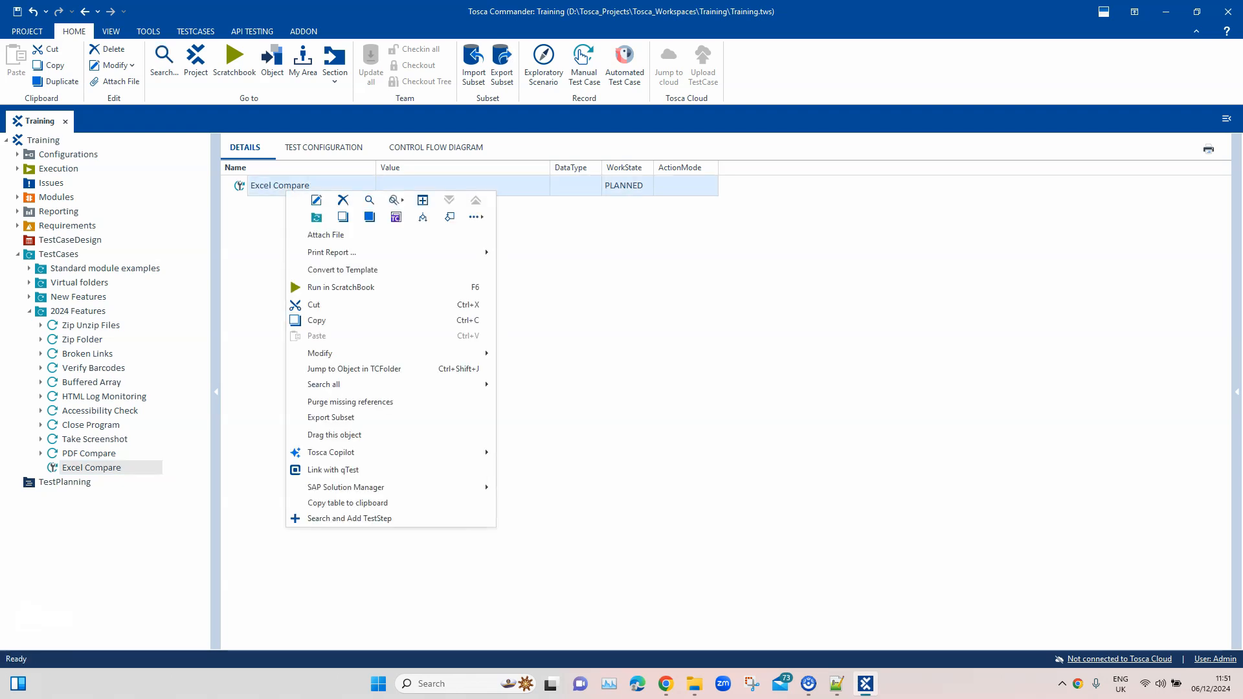
{"action": "left_click", "coordinate": [336, 518]}
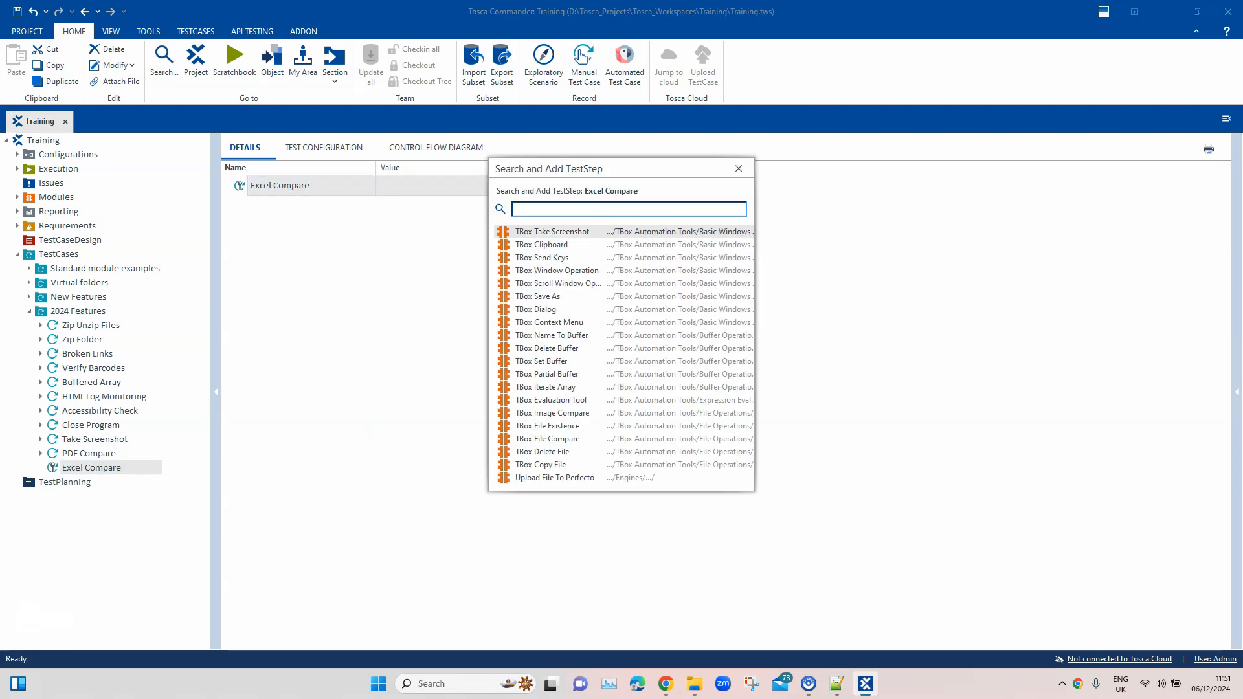
{"action": "type", "text": "1:1"}
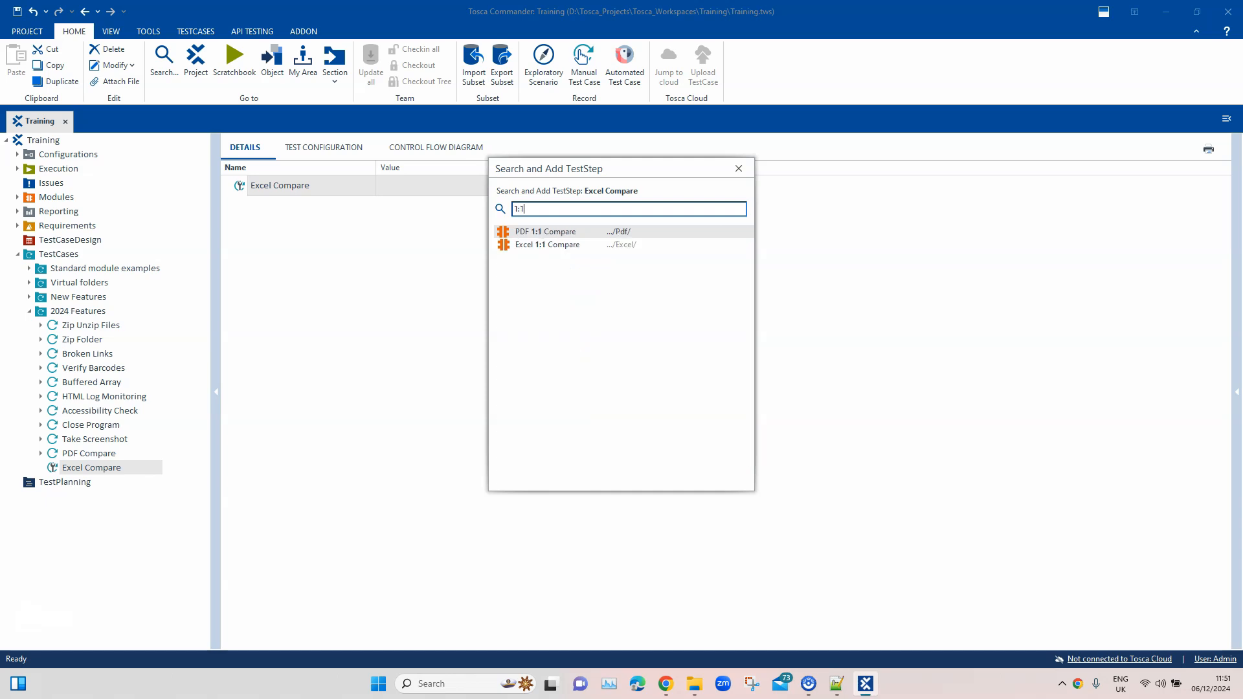
{"action": "key", "text": "Down"}
{"action": "key", "text": "Up"}
{"action": "key", "text": "Down"}
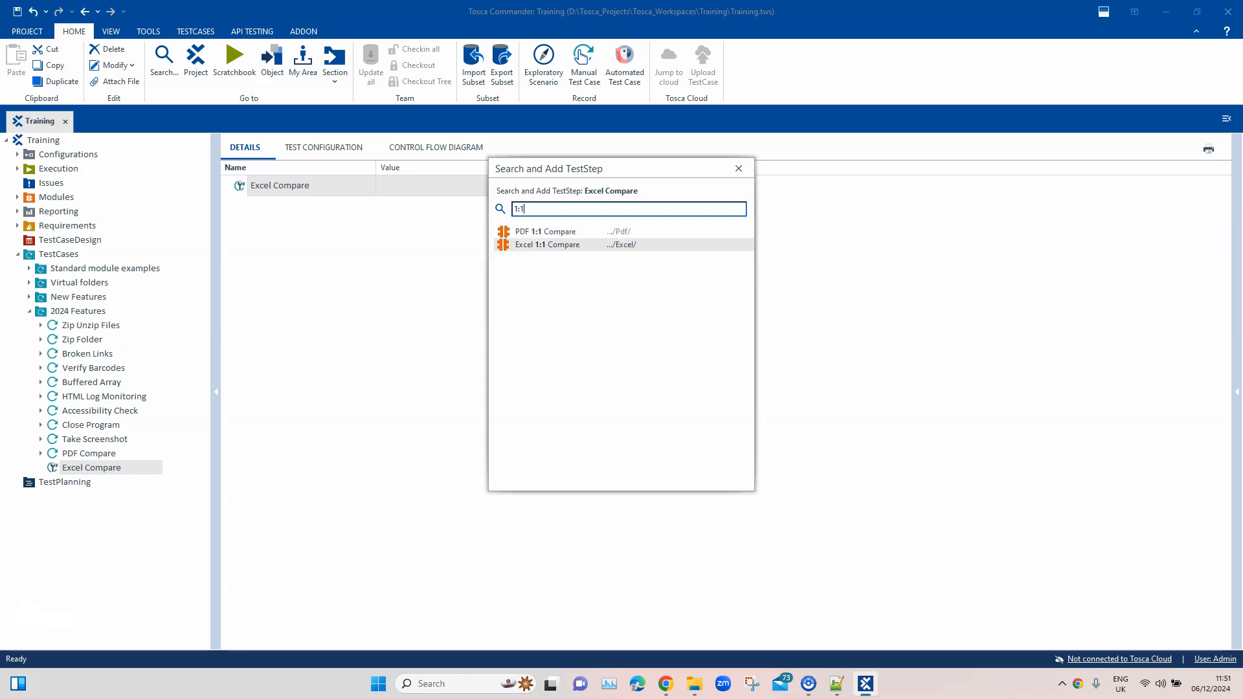
{"action": "key", "text": "Return"}
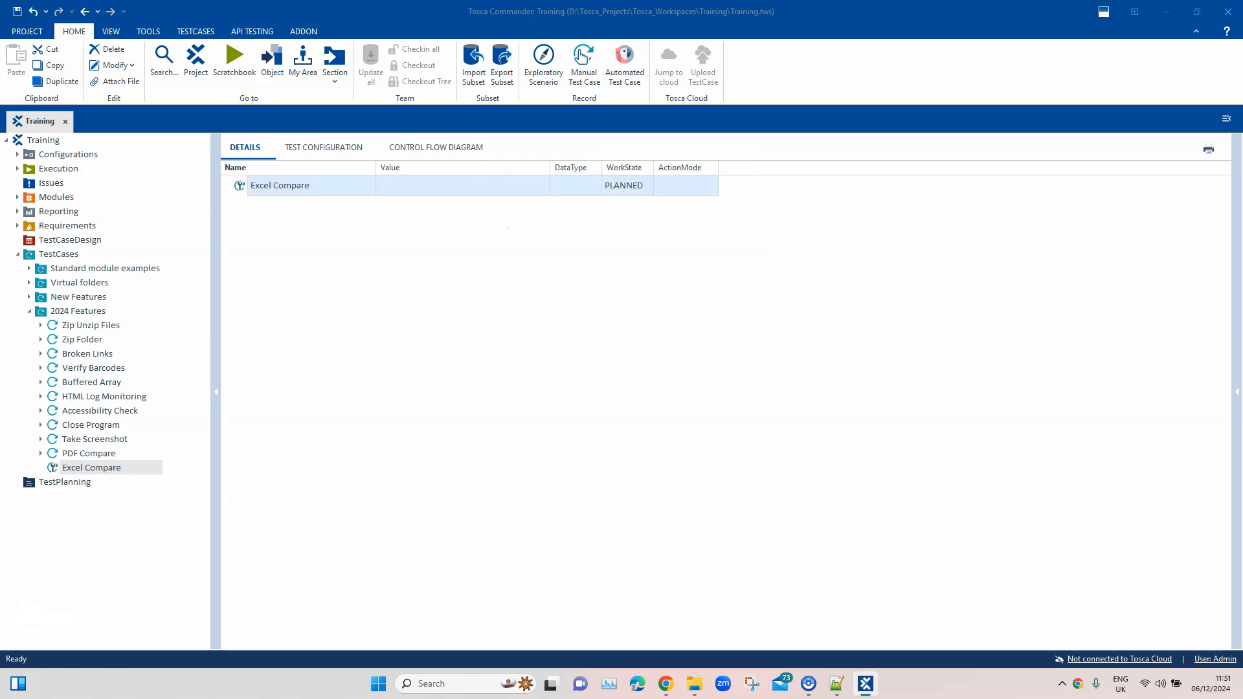
Examine the Excel 1:1 Compare step's parameters from Reference File through Abort after Differences.
{"action": "left_click", "coordinate": [462, 228]}
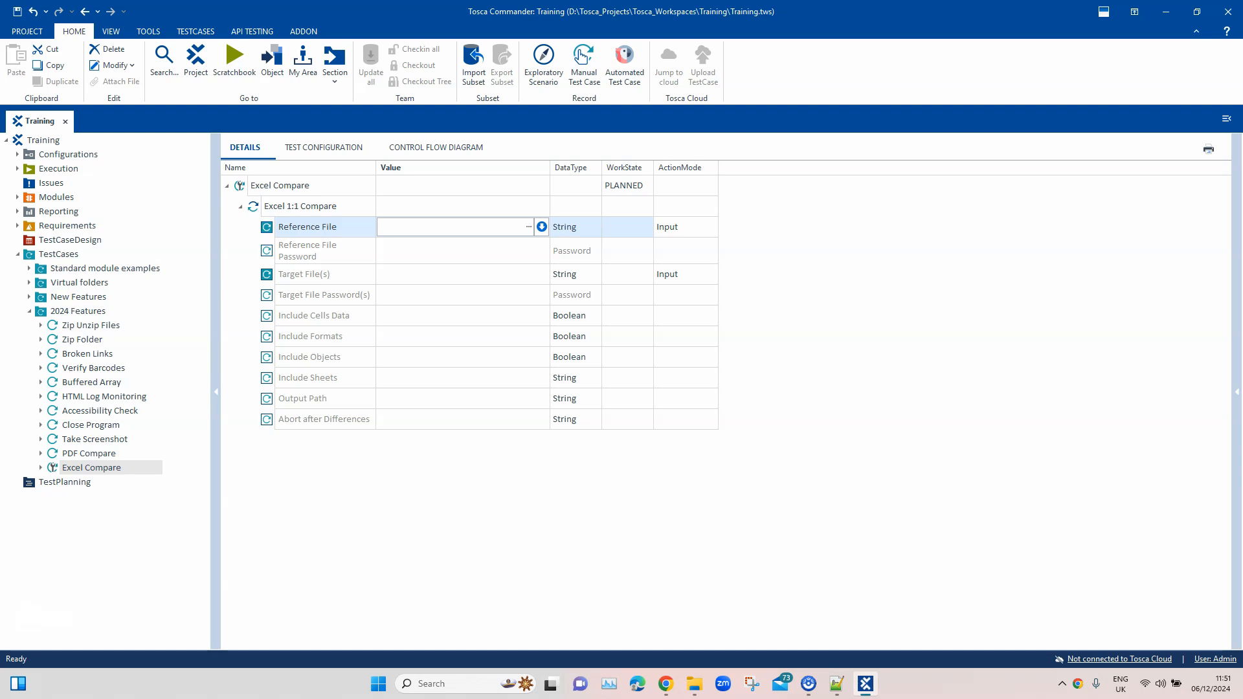
{"action": "left_click", "coordinate": [462, 250]}
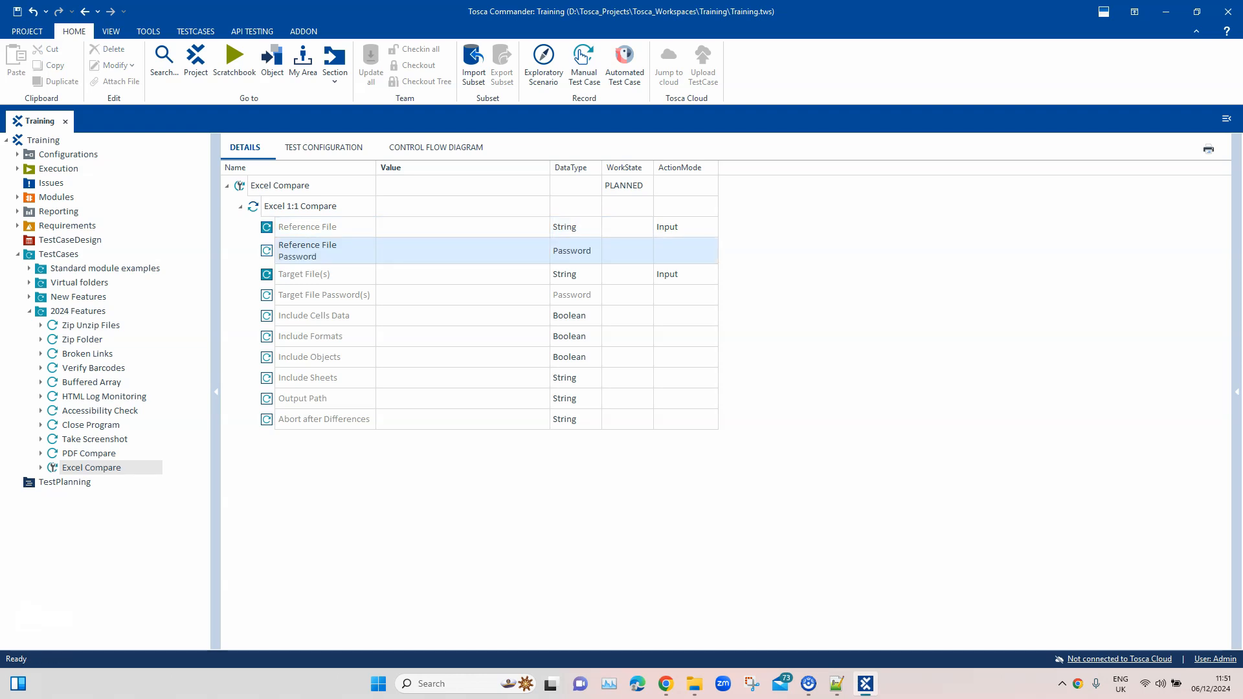
{"action": "left_click", "coordinate": [462, 274]}
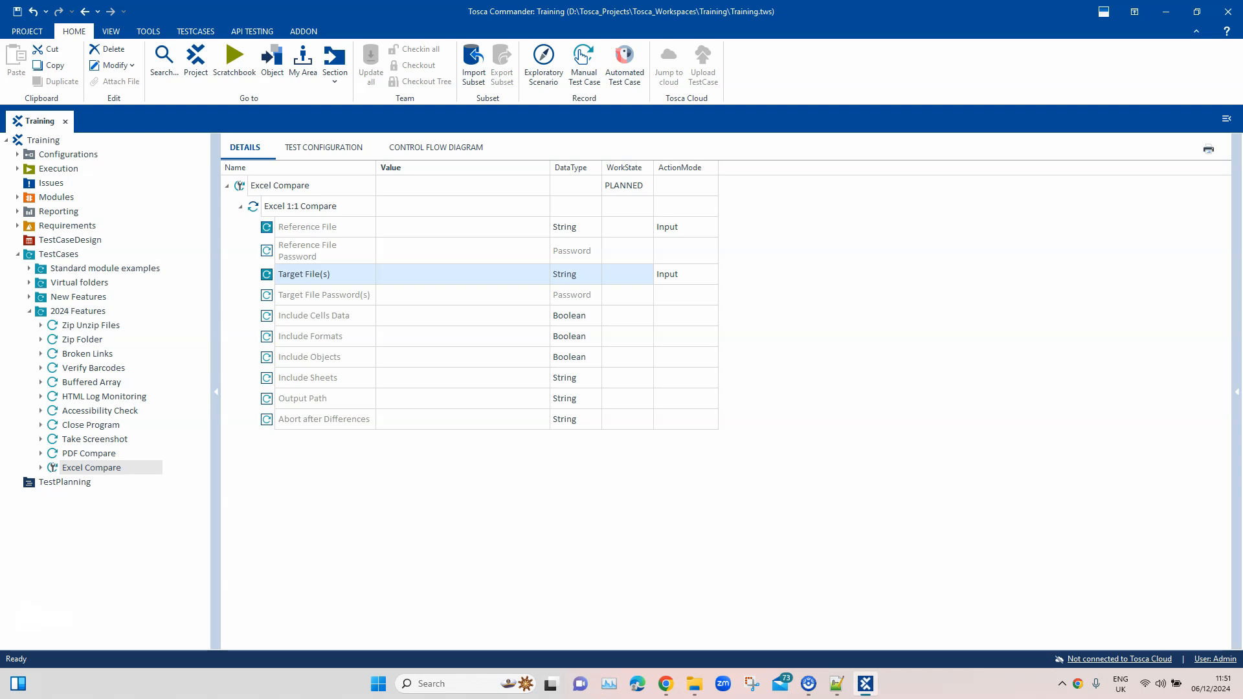
{"action": "left_click", "coordinate": [462, 295]}
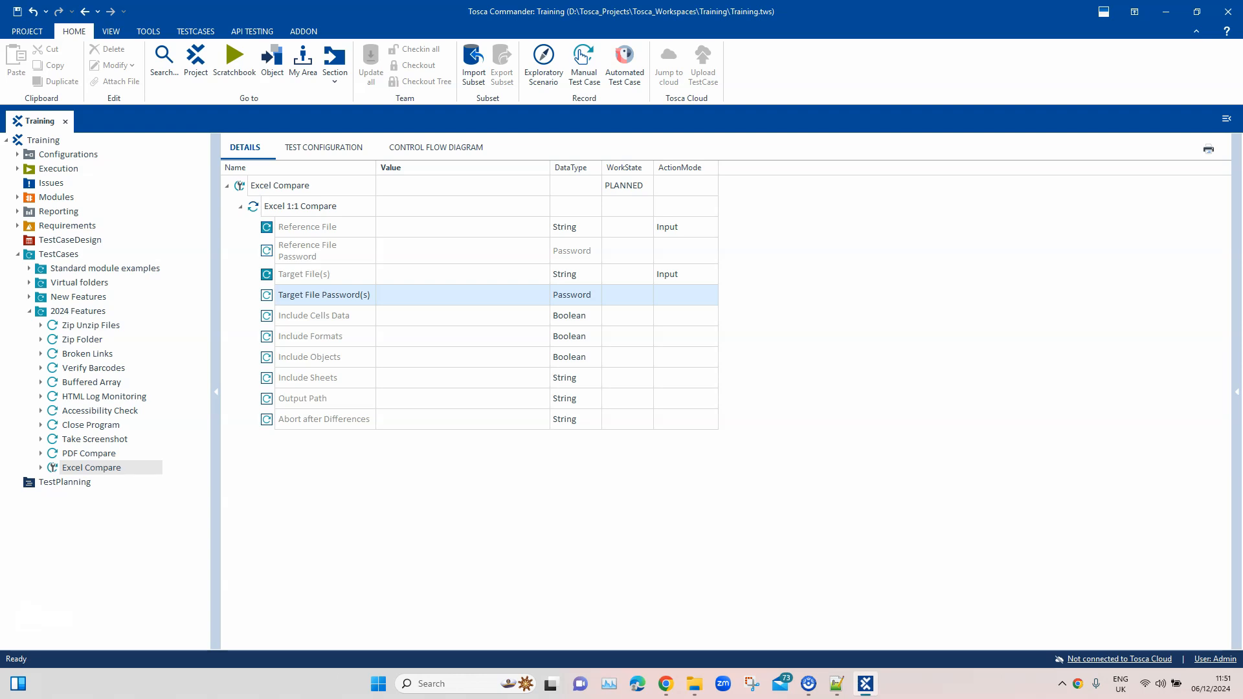
{"action": "left_click", "coordinate": [462, 274]}
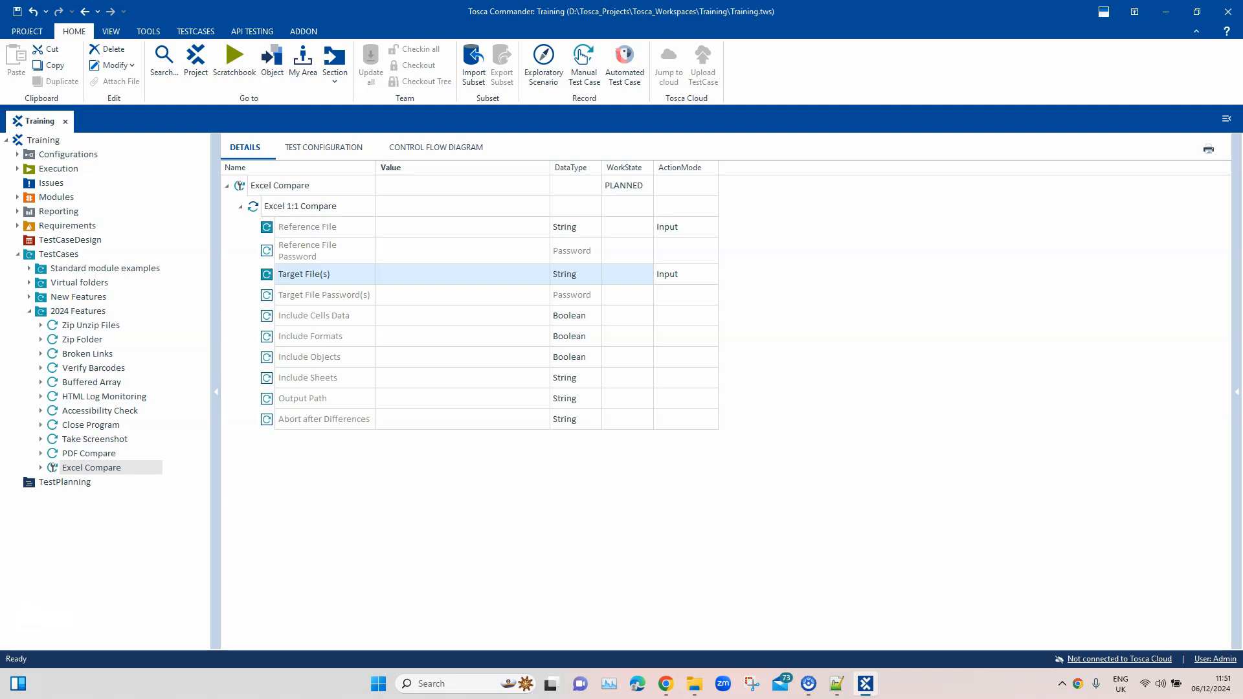
{"action": "left_click", "coordinate": [463, 316]}
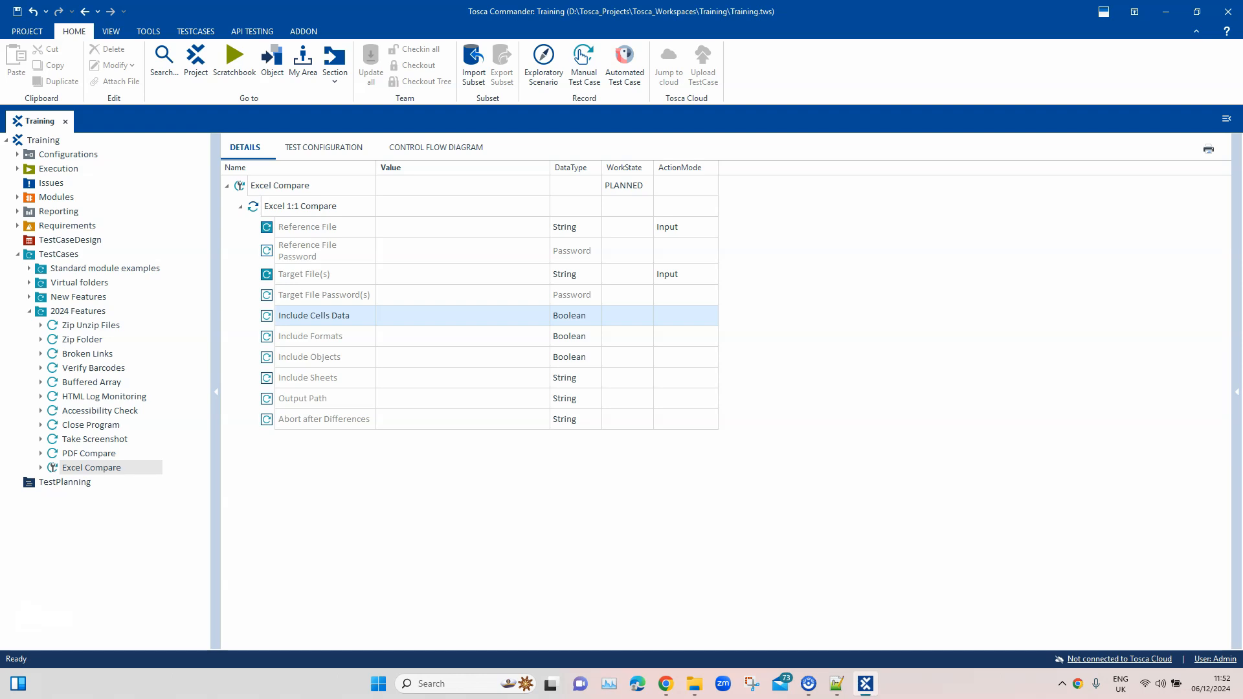
{"action": "left_click", "coordinate": [311, 336]}
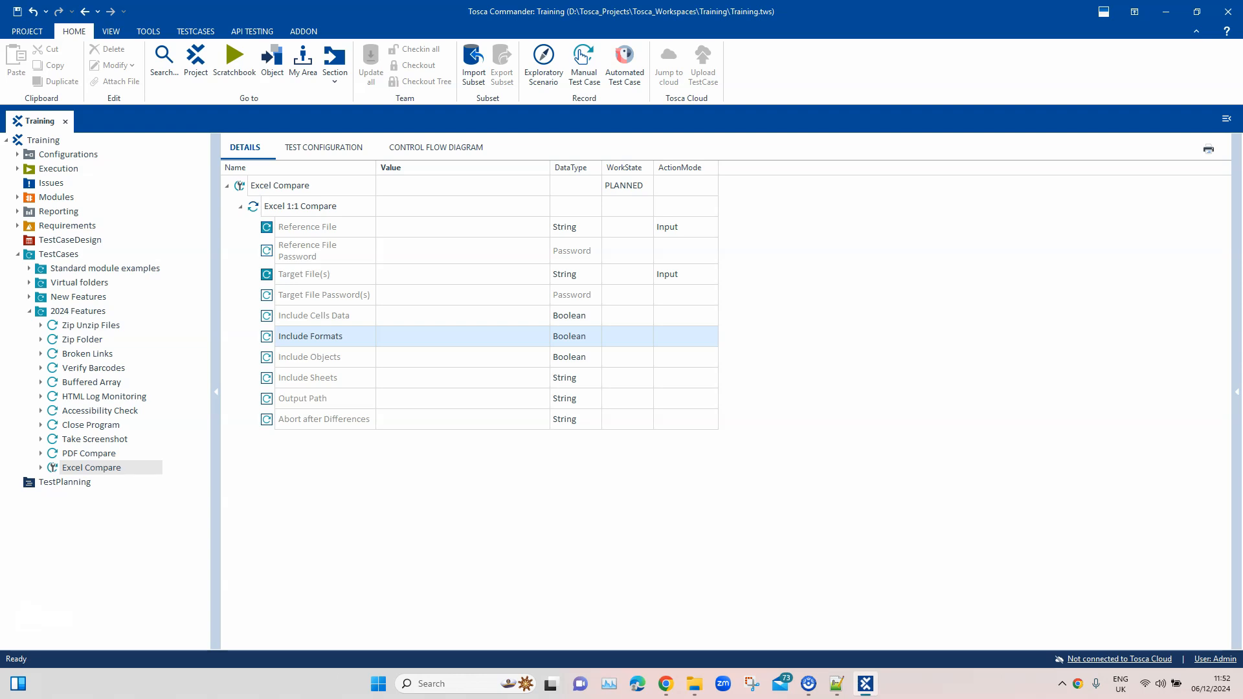
{"action": "left_click", "coordinate": [309, 358]}
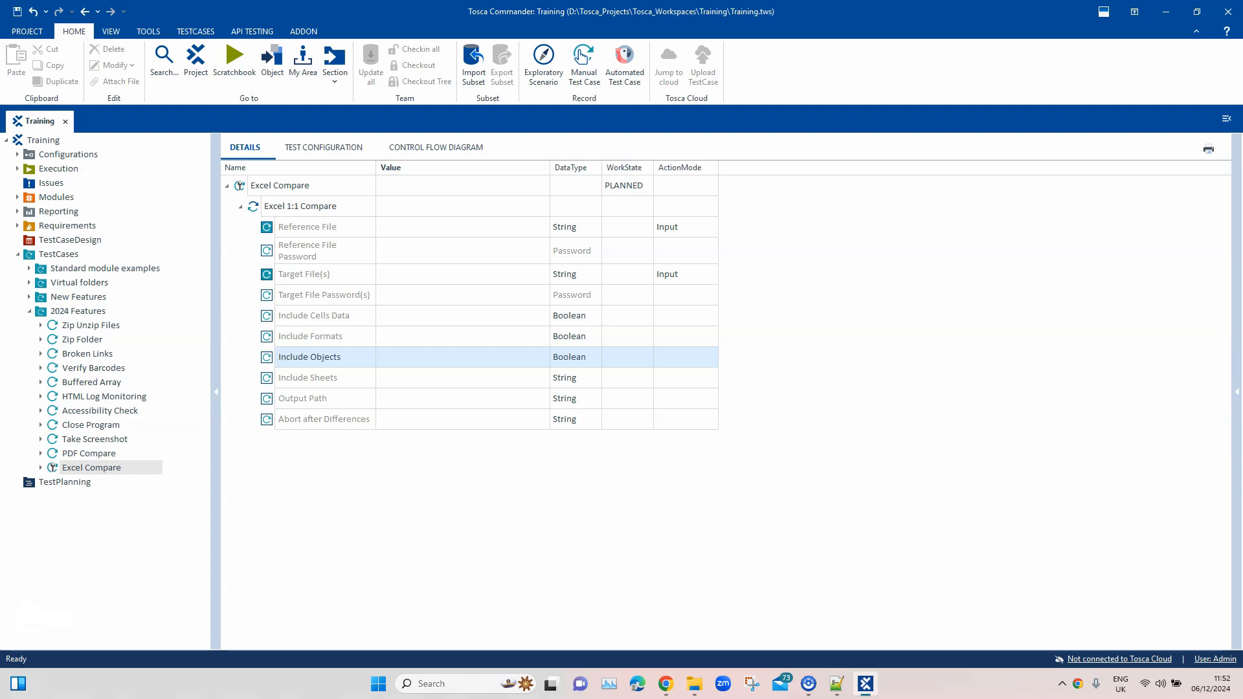
{"action": "left_click", "coordinate": [456, 358]}
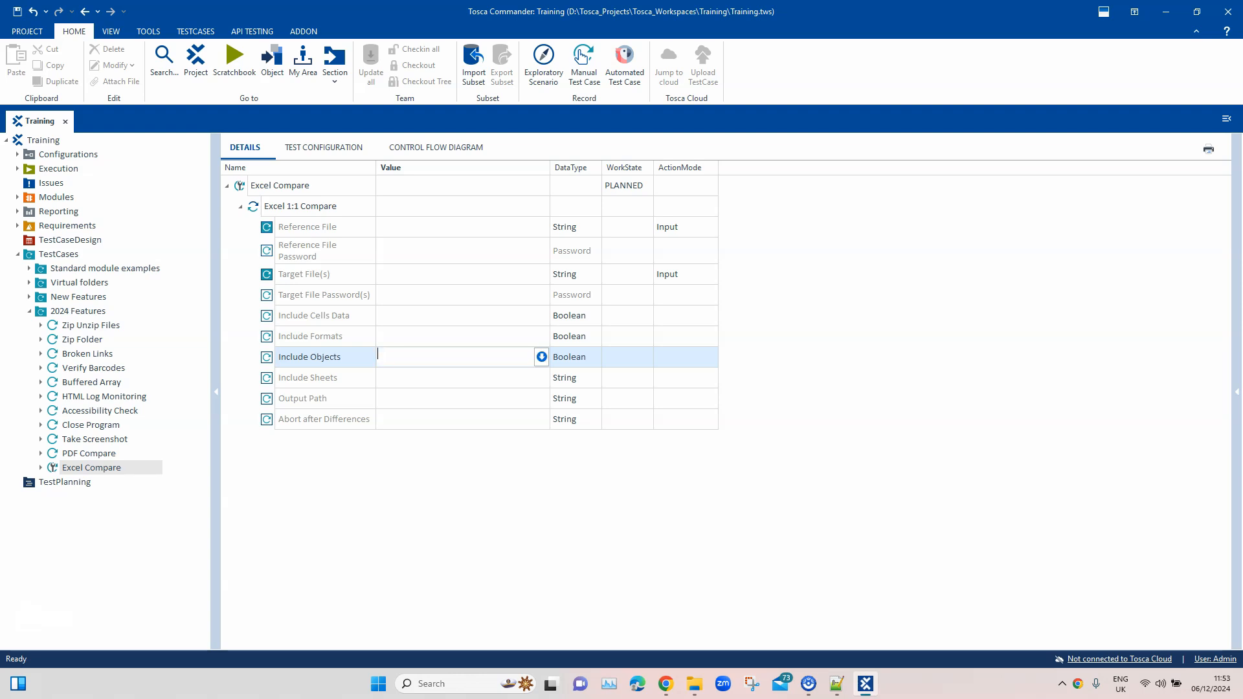
{"action": "left_click", "coordinate": [456, 378]}
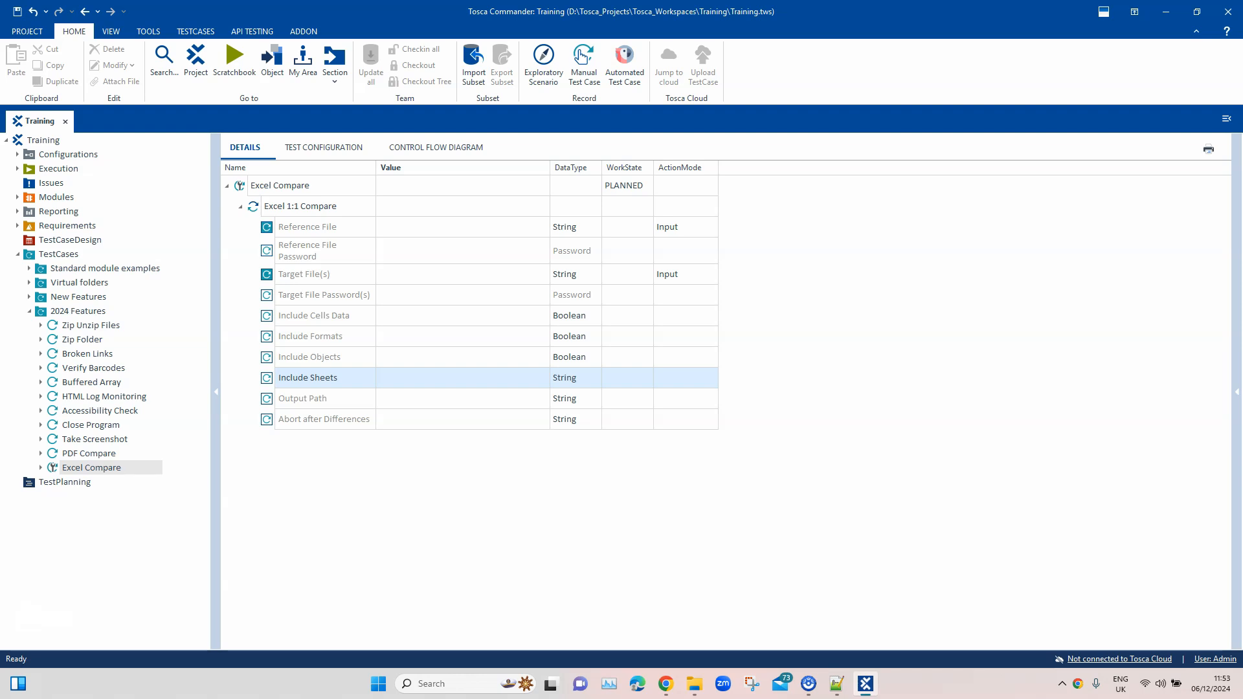
{"action": "left_click", "coordinate": [324, 399]}
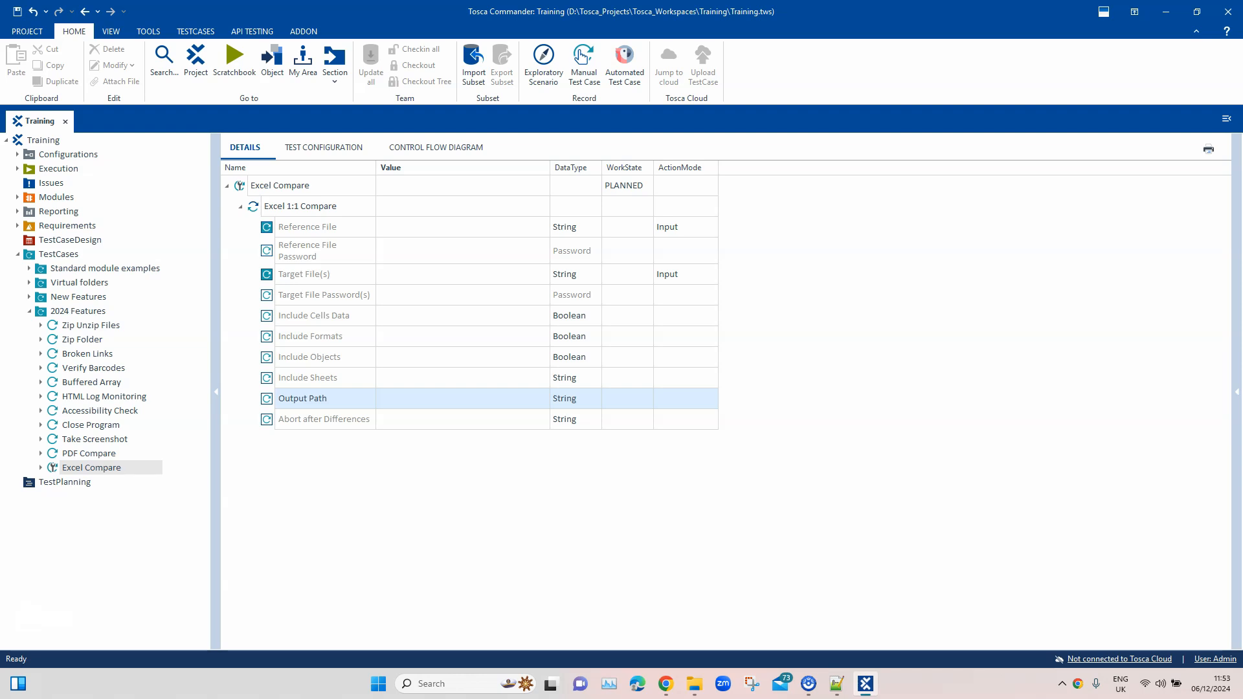
{"action": "left_click", "coordinate": [323, 419]}
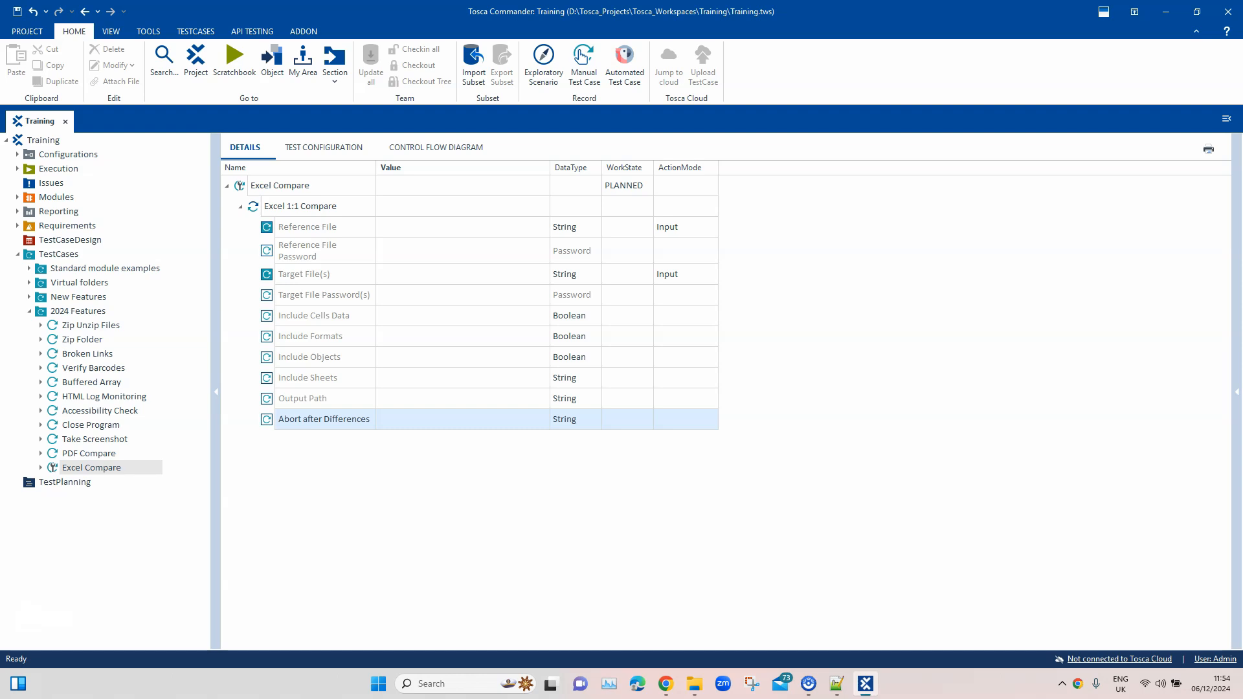
Copy the path of mailist_list_training_1 from the Files folder and set it as the Reference File value.
{"action": "left_click", "coordinate": [694, 683]}
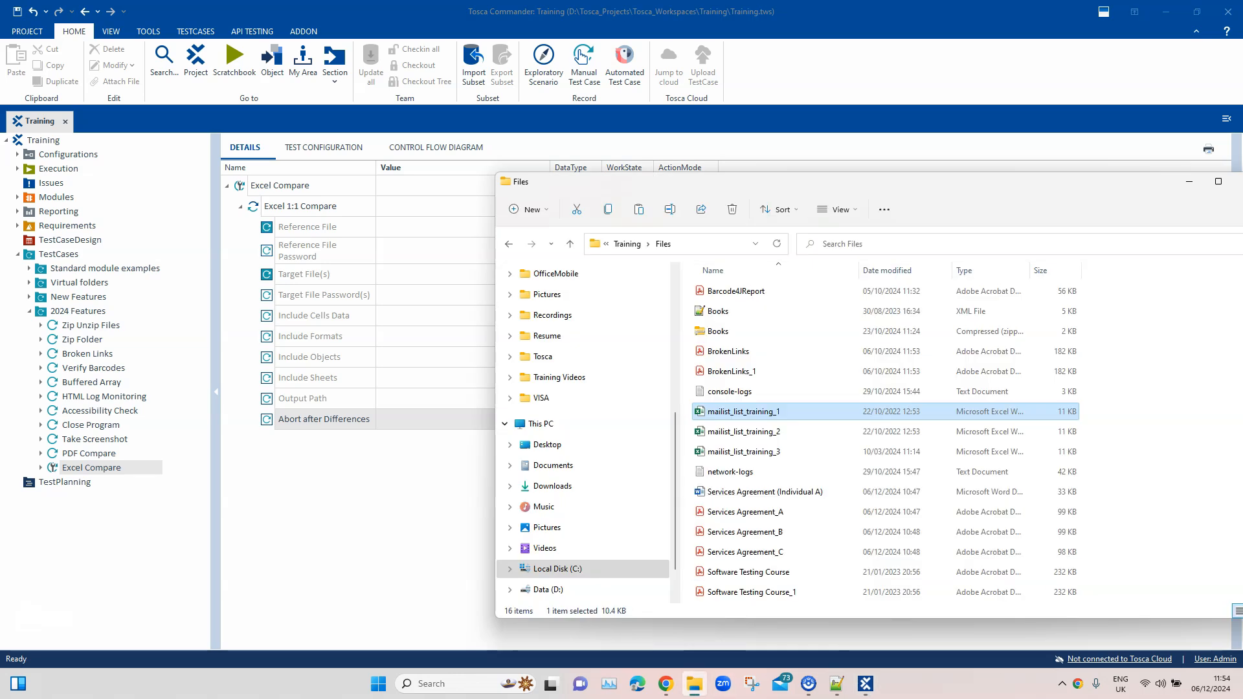
{"action": "key", "text": "F2"}
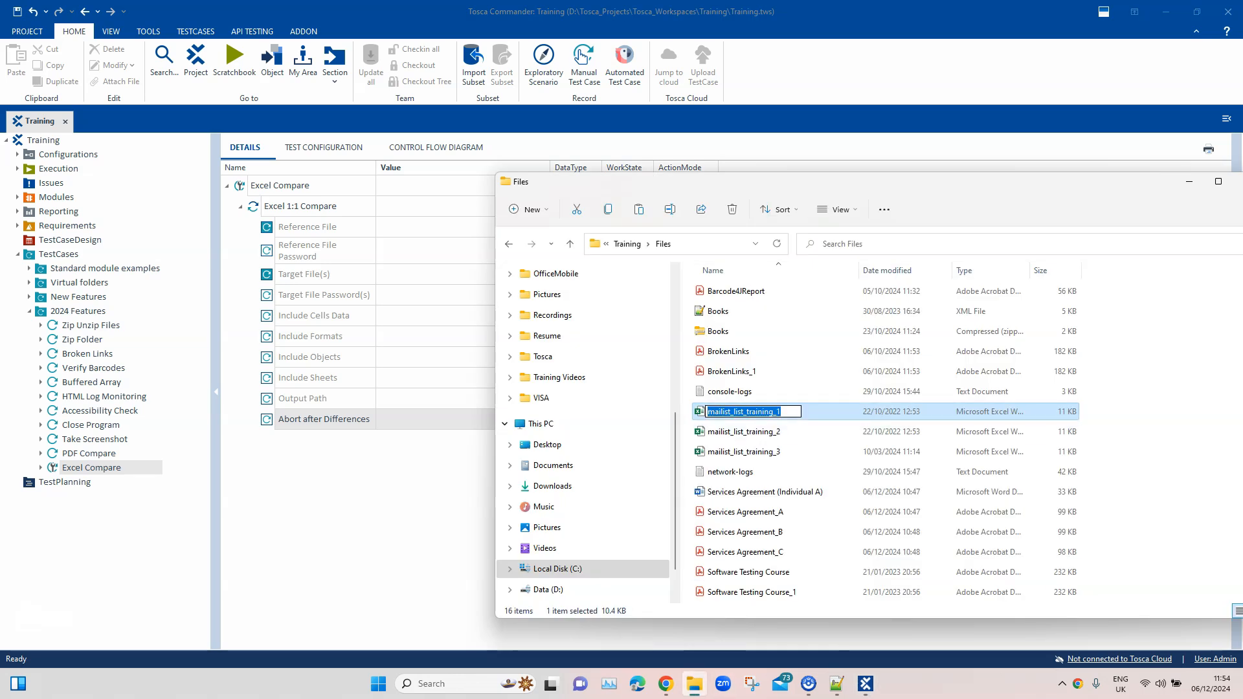
{"action": "key", "text": "Escape"}
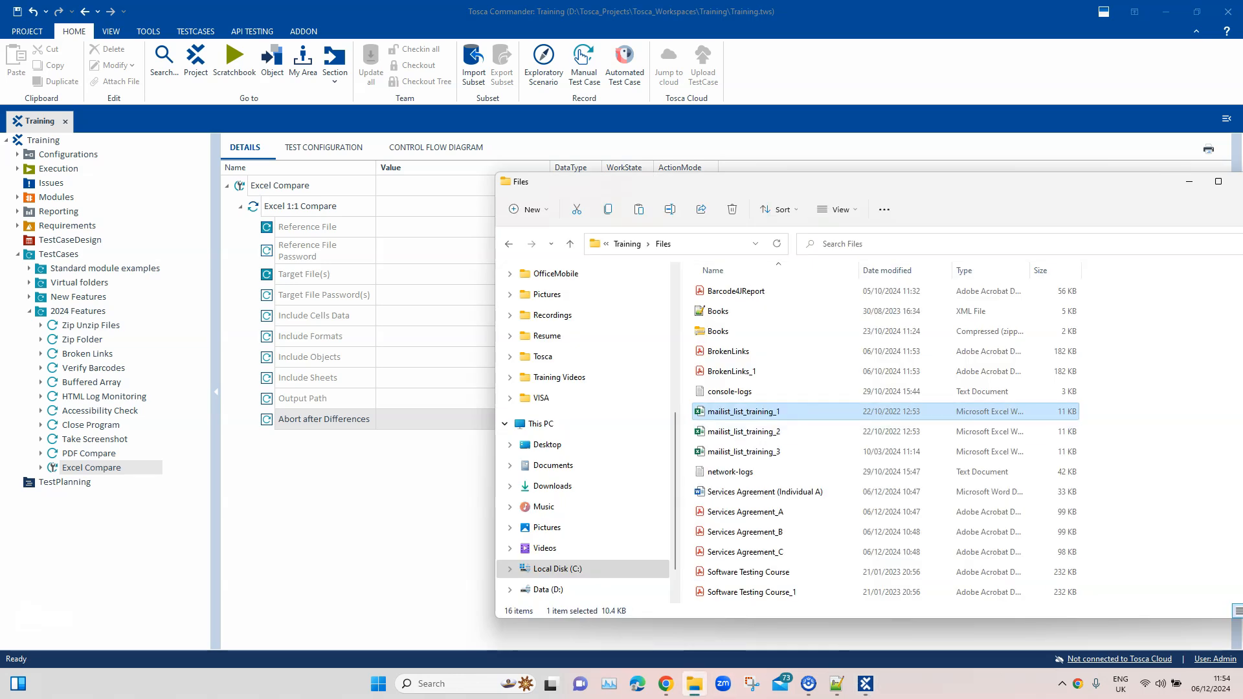
{"action": "right_click", "coordinate": [825, 412]}
{"action": "left_click", "coordinate": [880, 519]}
{"action": "left_click", "coordinate": [436, 227]}
{"action": "key", "text": "ctrl+v"}
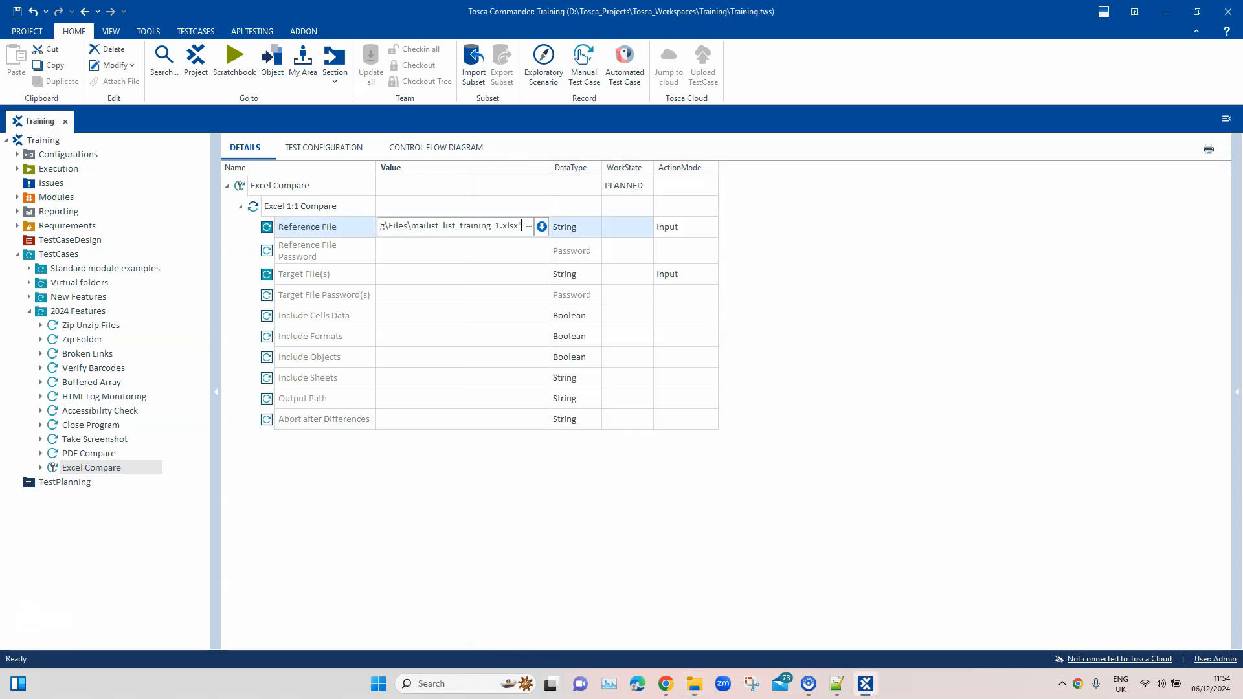
{"action": "key", "text": "Return"}
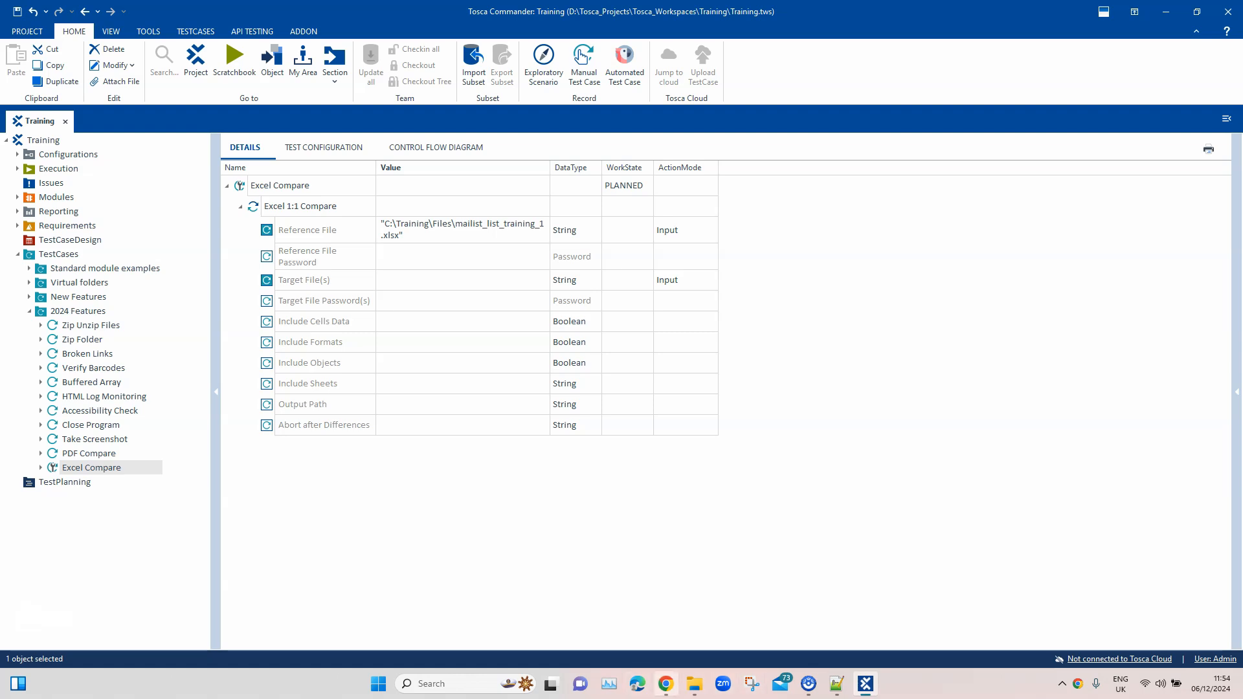
Enter the copied path of mailist_list_training_2 as the Target File(s) value, followed by a semicolon.
{"action": "left_click", "coordinate": [693, 683]}
{"action": "left_click", "coordinate": [744, 432]}
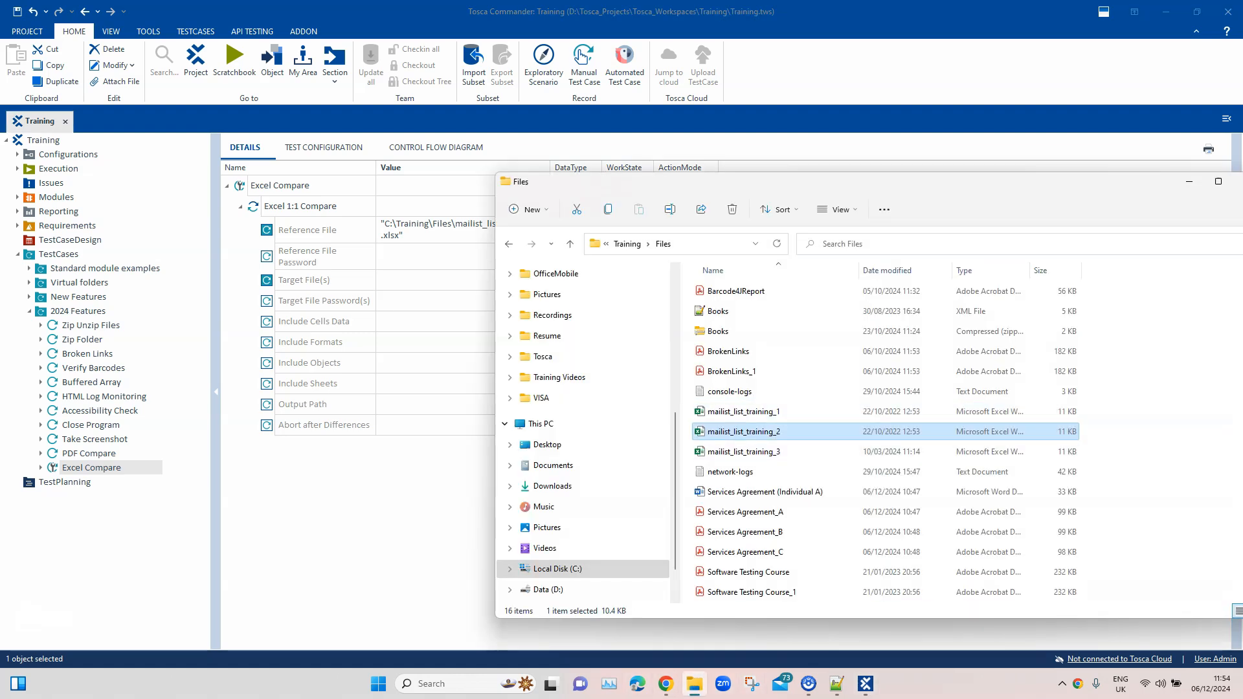
{"action": "right_click", "coordinate": [744, 432]}
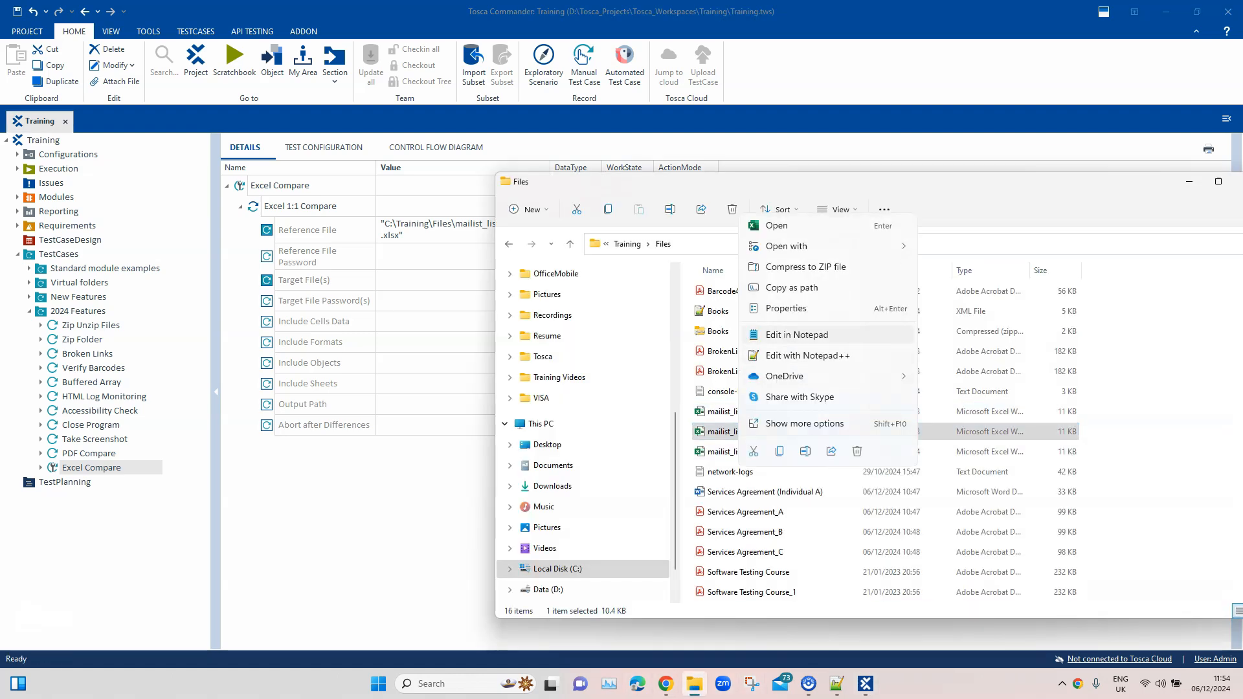
{"action": "left_click", "coordinate": [841, 288]}
{"action": "left_click", "coordinate": [435, 280]}
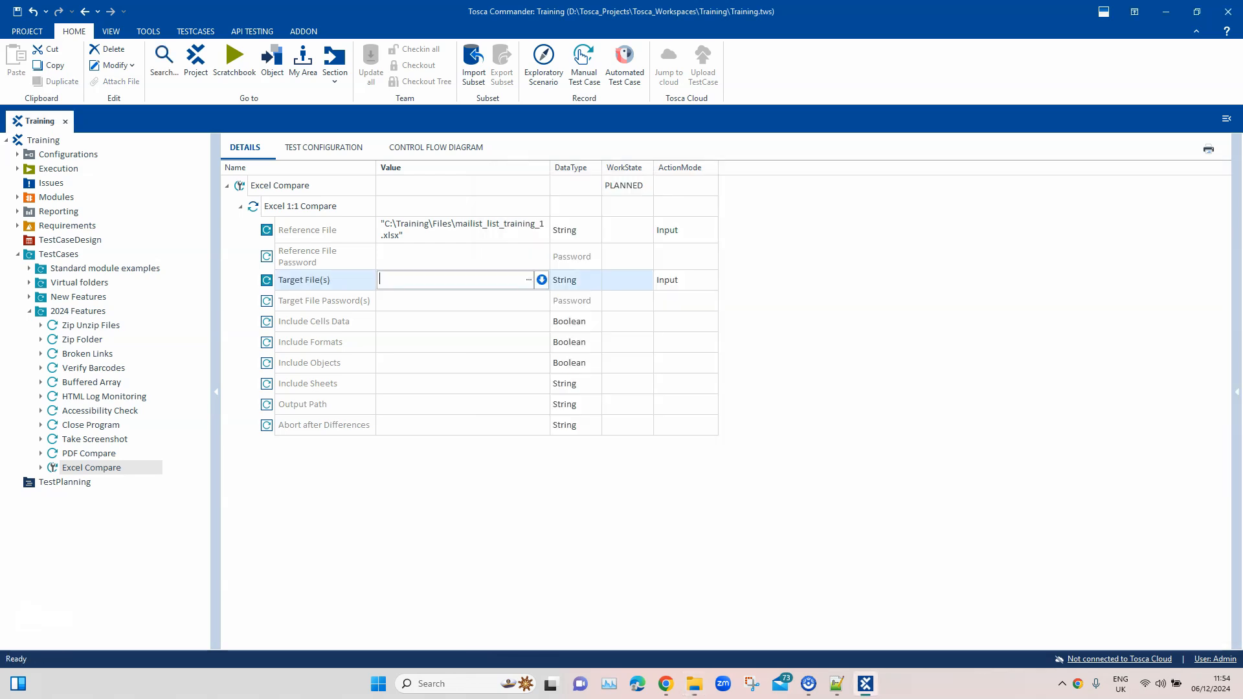
{"action": "key", "text": "ctrl+v"}
{"action": "type", "text": ";"}
Append the copied path of mailist_list_training_3 as the second file in the Target File(s) value.
{"action": "left_click", "coordinate": [693, 684]}
{"action": "right_click", "coordinate": [740, 451]}
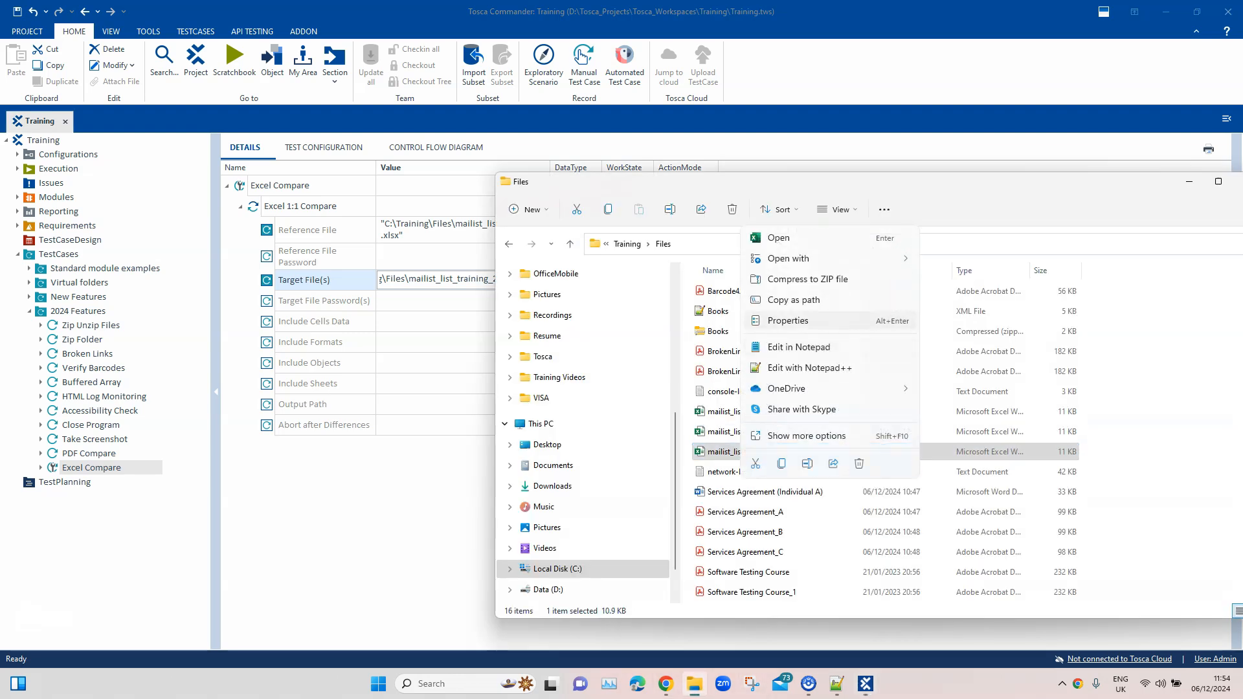
{"action": "left_click", "coordinate": [793, 300]}
{"action": "left_click", "coordinate": [447, 322]}
{"action": "left_click", "coordinate": [462, 284]}
{"action": "key", "text": "ctrl+v"}
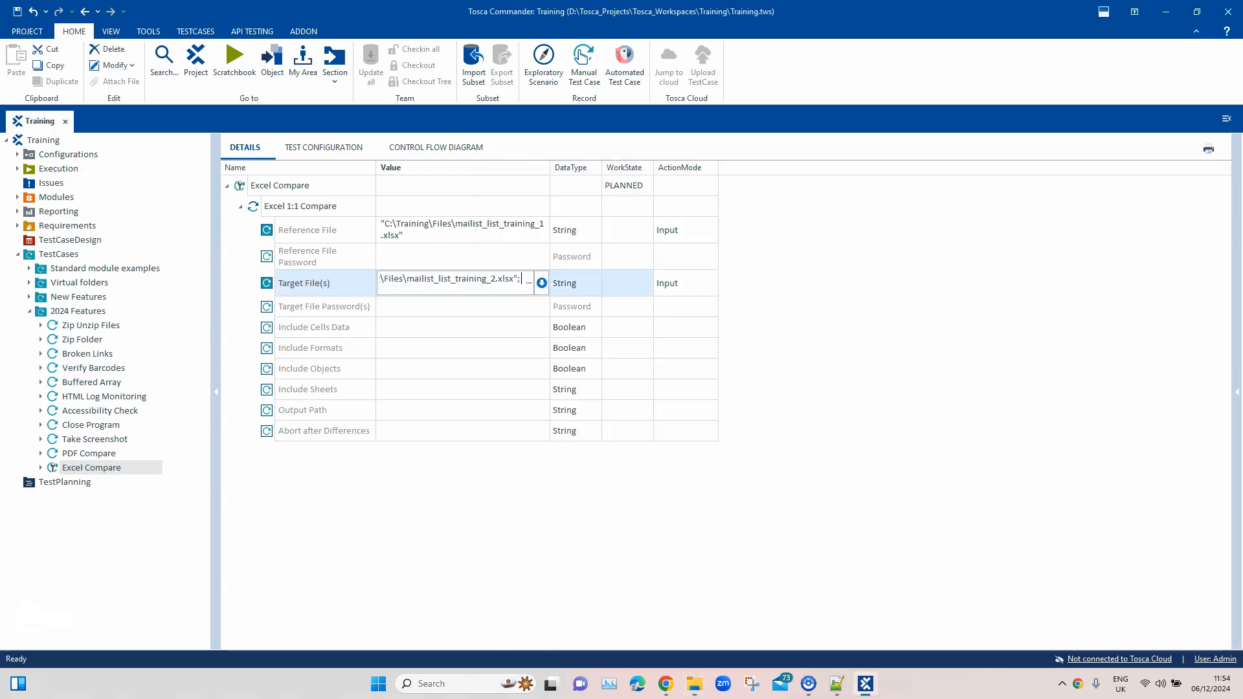
{"action": "key", "text": "Return"}
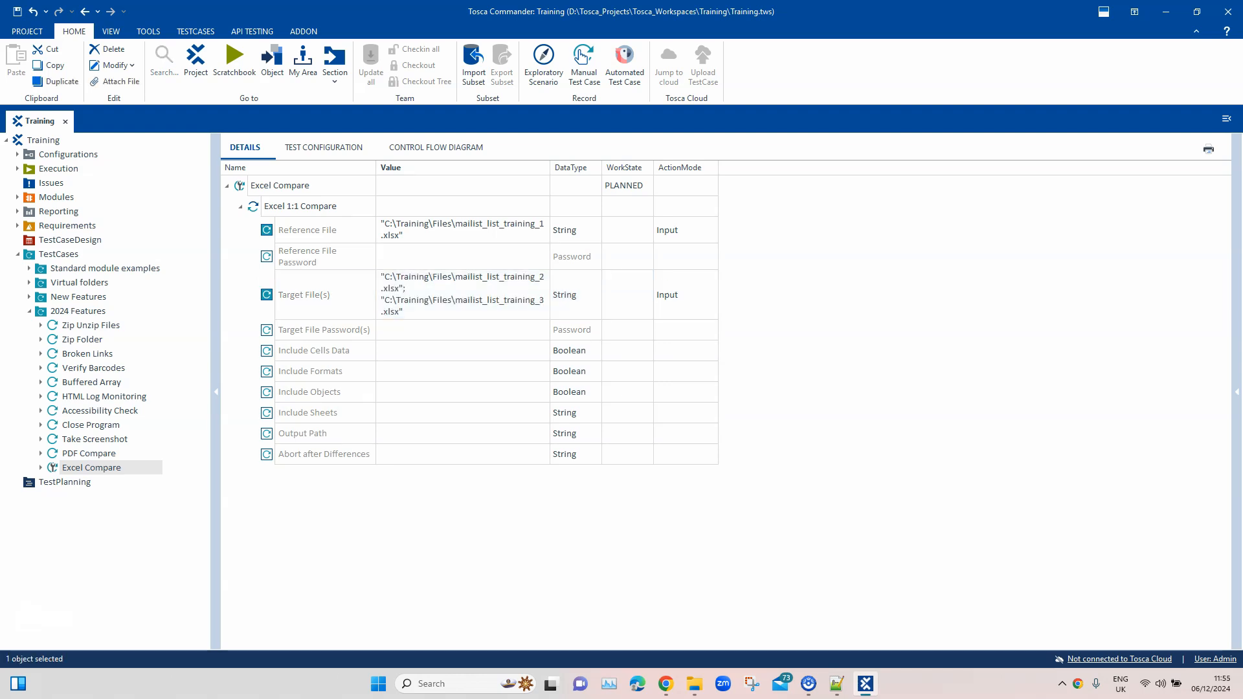
{"action": "left_click", "coordinate": [462, 350]}
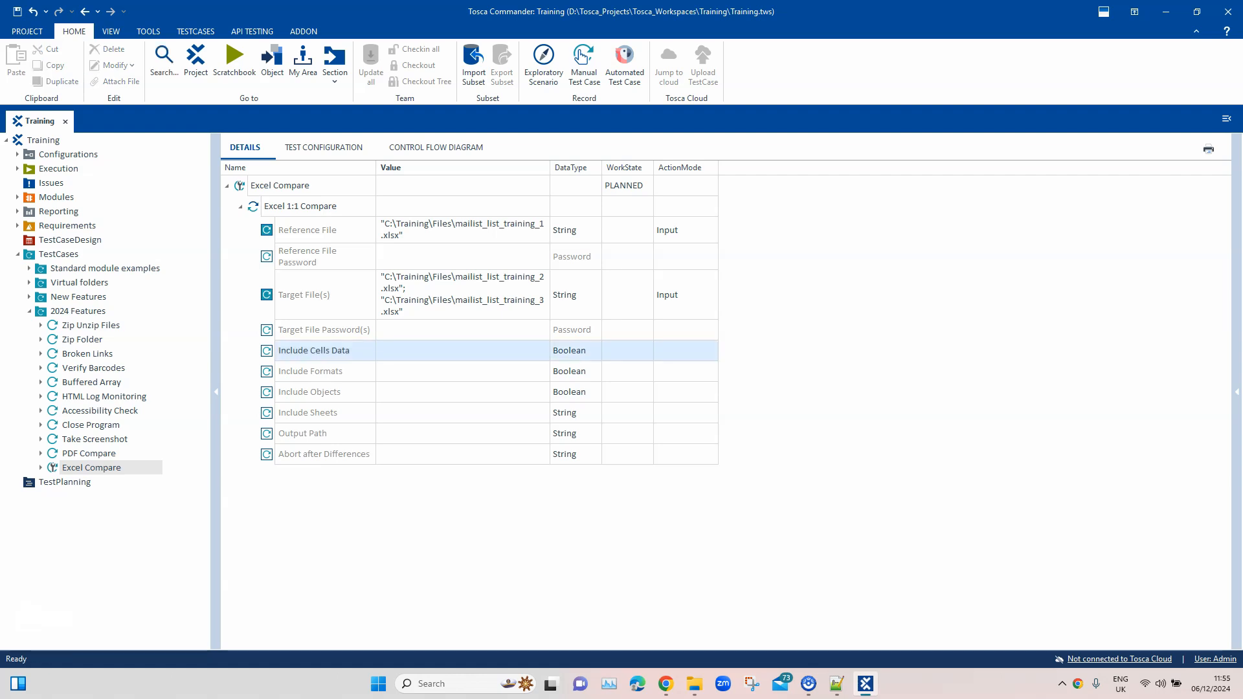
{"action": "left_click", "coordinate": [462, 350]}
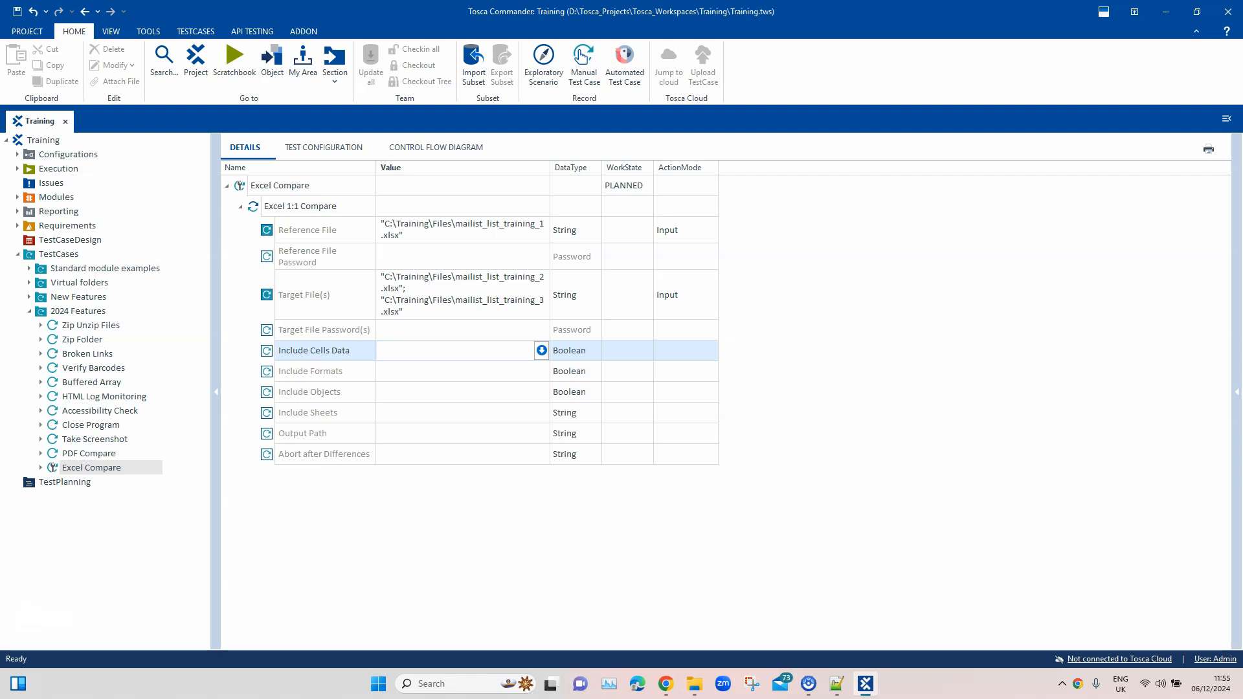
{"action": "left_click", "coordinate": [462, 371]}
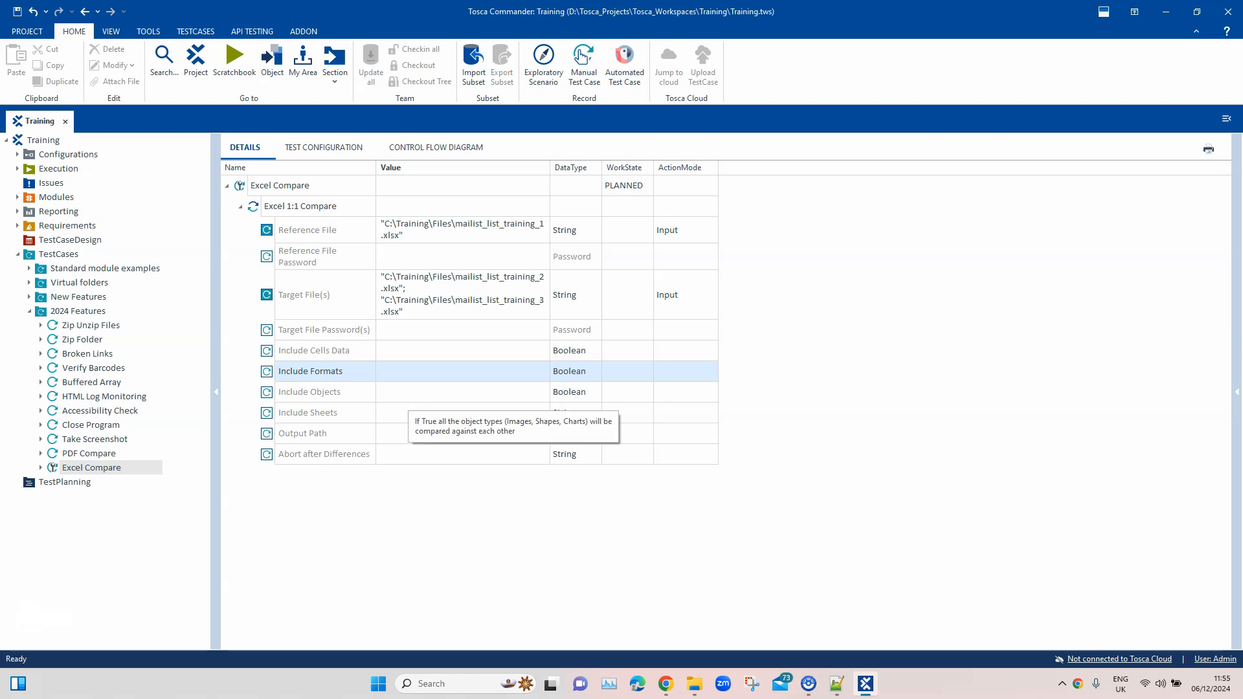
Copy the sheet name mailist_list_training from the mailist_list_training_1 workbook and set it as the Include Sheets value.
{"action": "left_click", "coordinate": [414, 412]}
{"action": "left_click", "coordinate": [415, 412]}
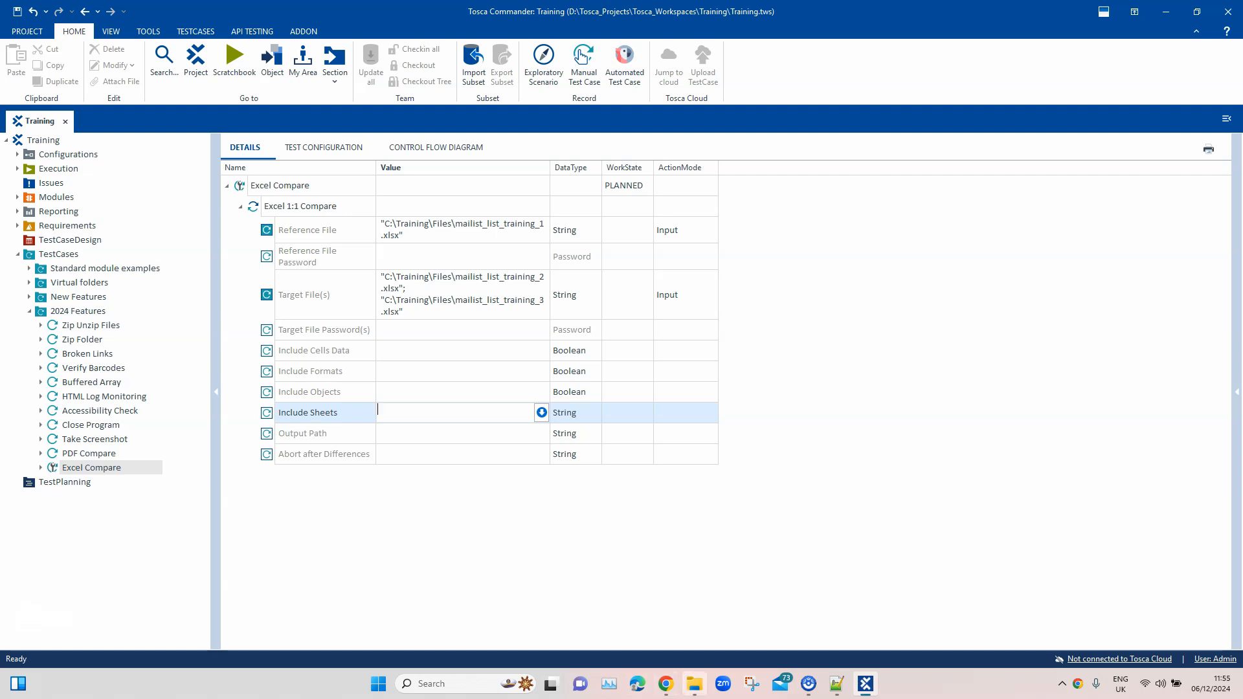
{"action": "left_click", "coordinate": [694, 683]}
{"action": "left_click", "coordinate": [743, 411]}
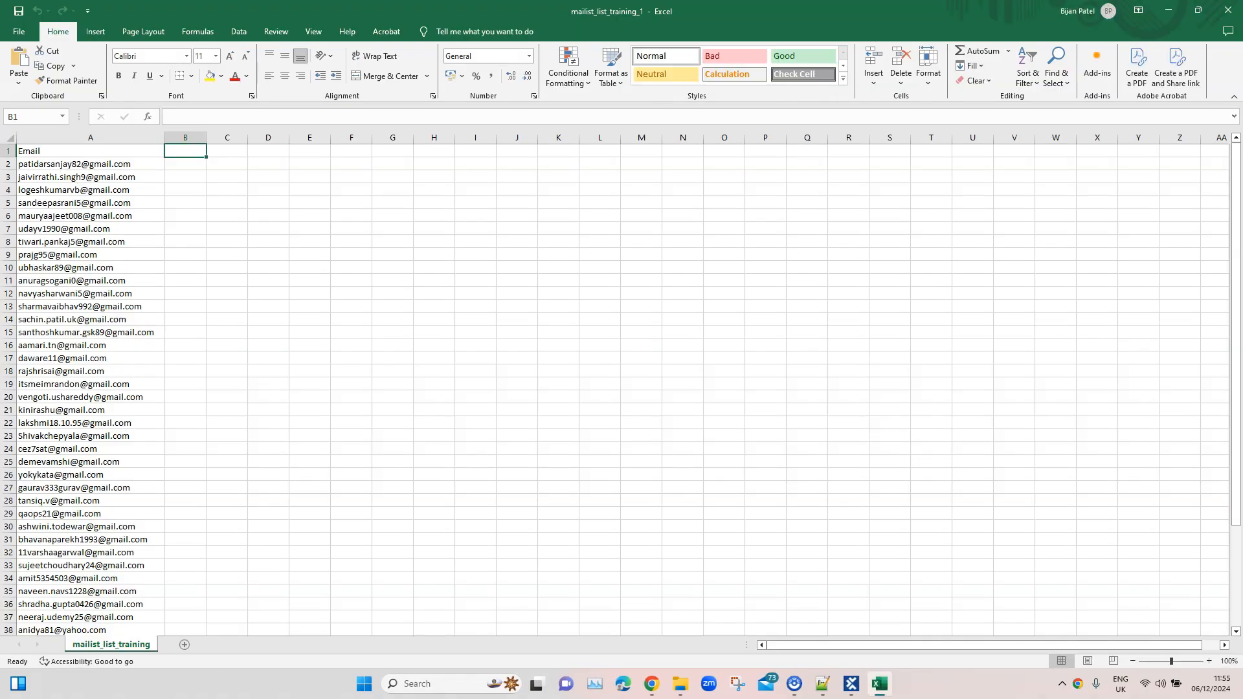
{"action": "right_click", "coordinate": [112, 643]}
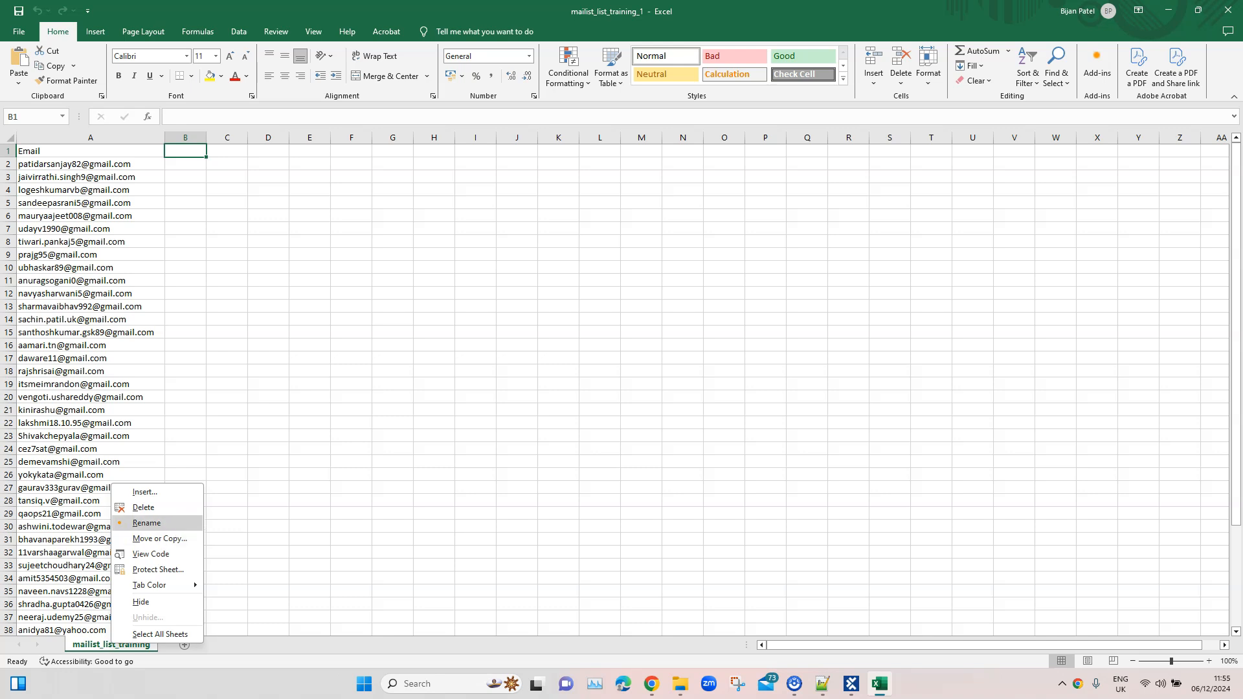
{"action": "left_click", "coordinate": [146, 522]}
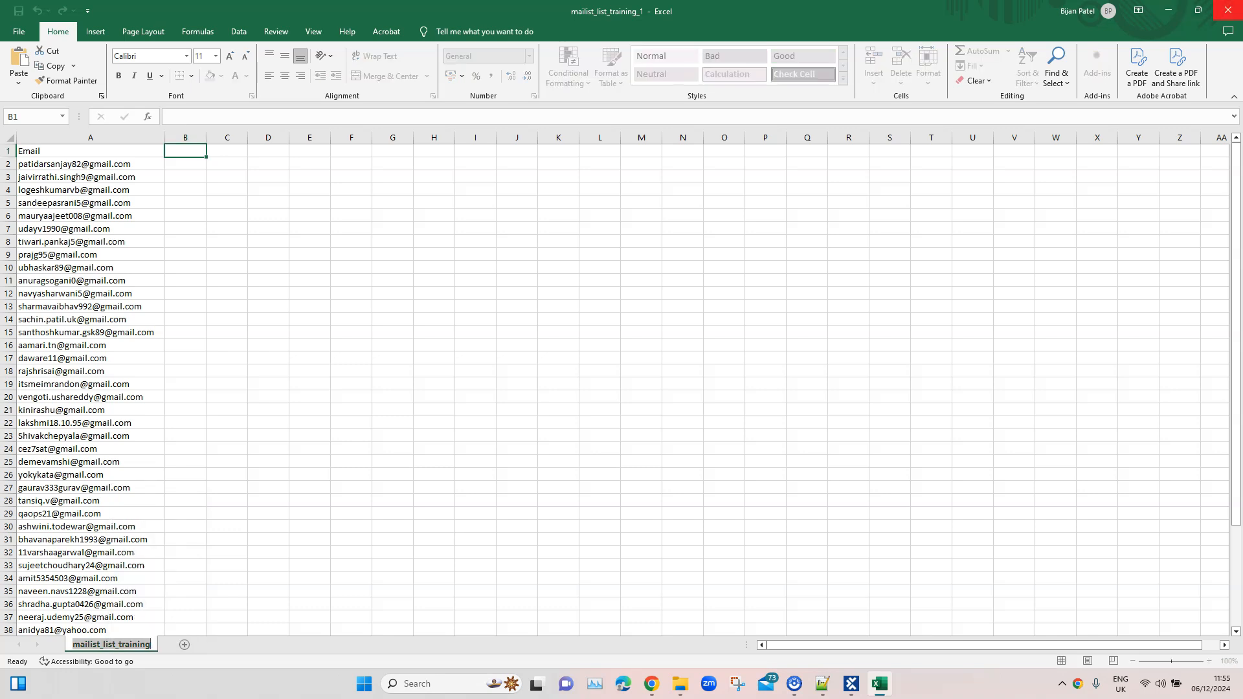
{"action": "left_click", "coordinate": [1227, 11]}
{"action": "left_click", "coordinate": [435, 412]}
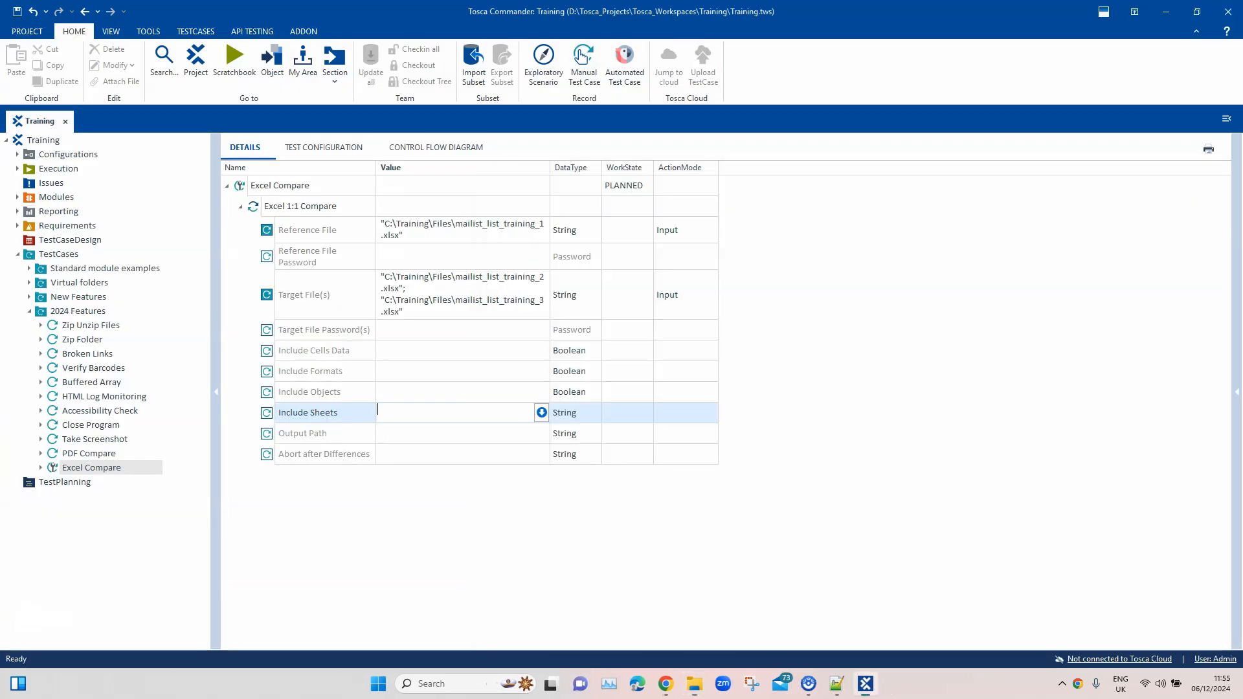
{"action": "key", "text": "ctrl+v"}
{"action": "key", "text": "Return"}
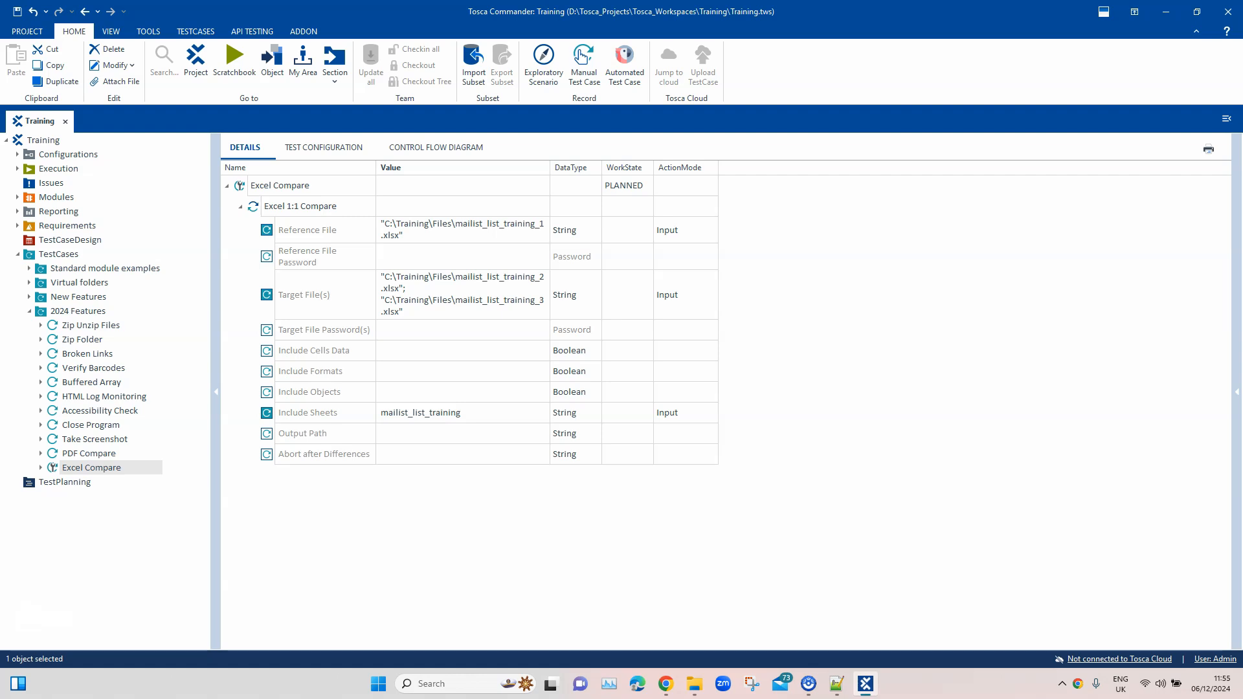
Set the Output Path to C:\Training\Files\results.txt, using the folder path copied from the Files folder.
{"action": "left_click", "coordinate": [455, 433]}
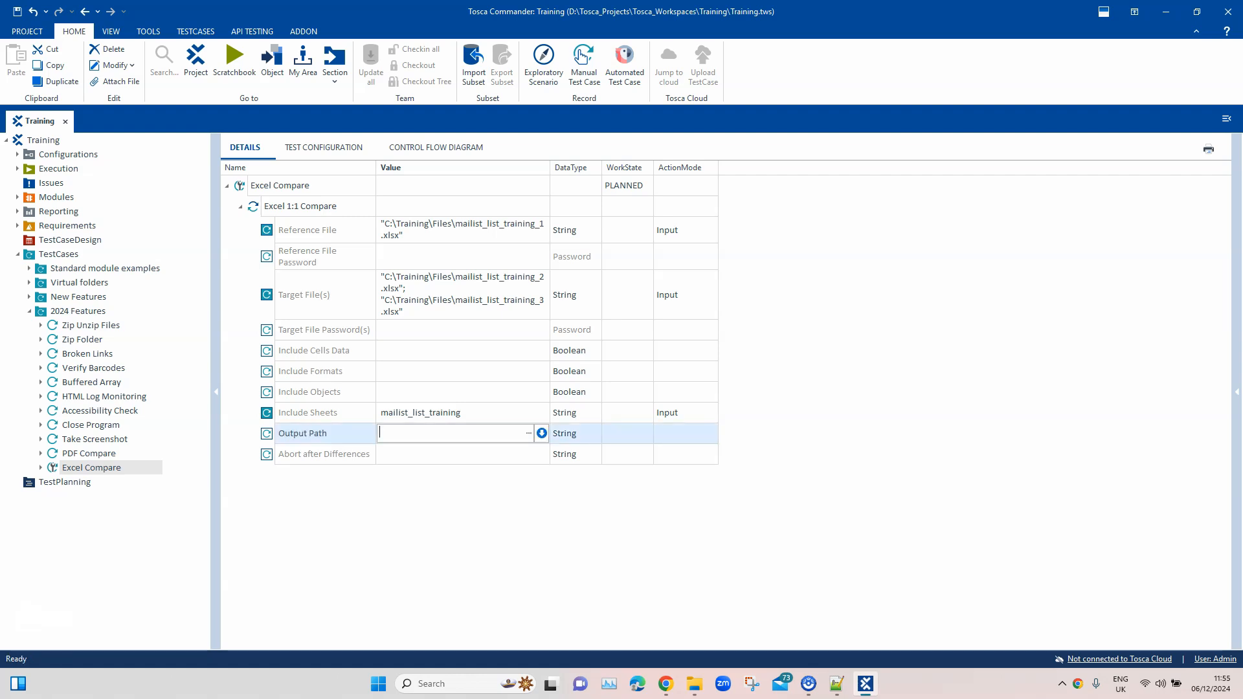
{"action": "left_click", "coordinate": [695, 683]}
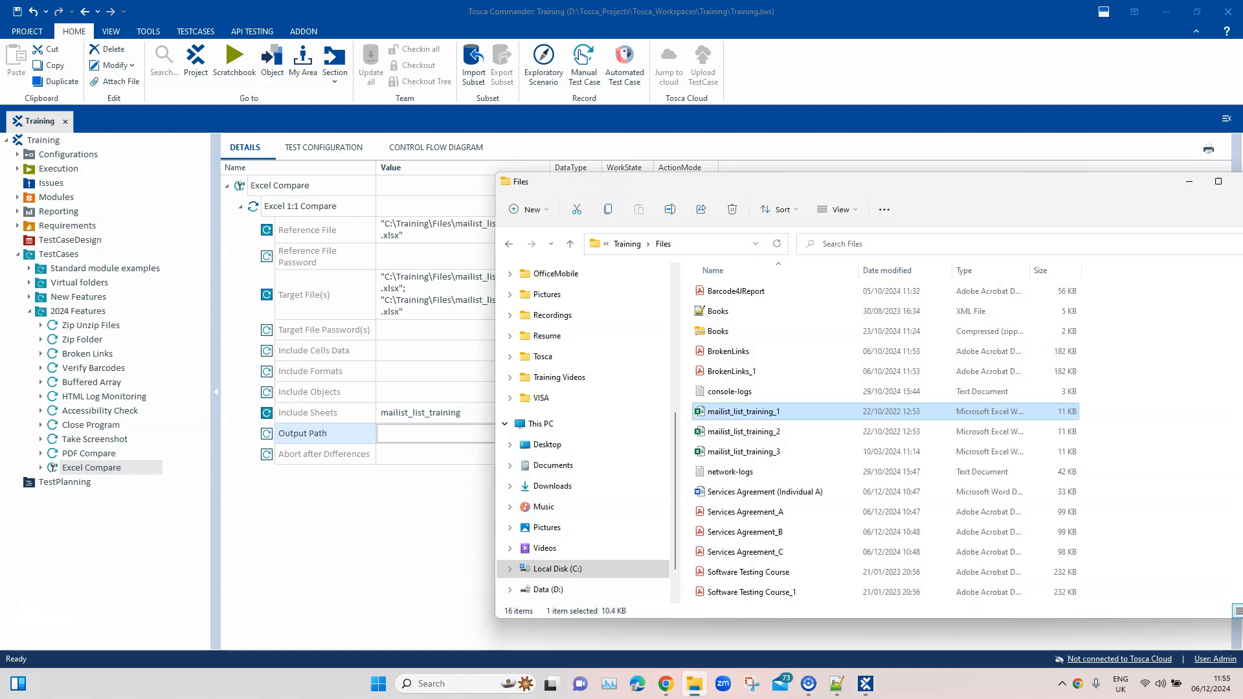
{"action": "left_click", "coordinate": [707, 244]}
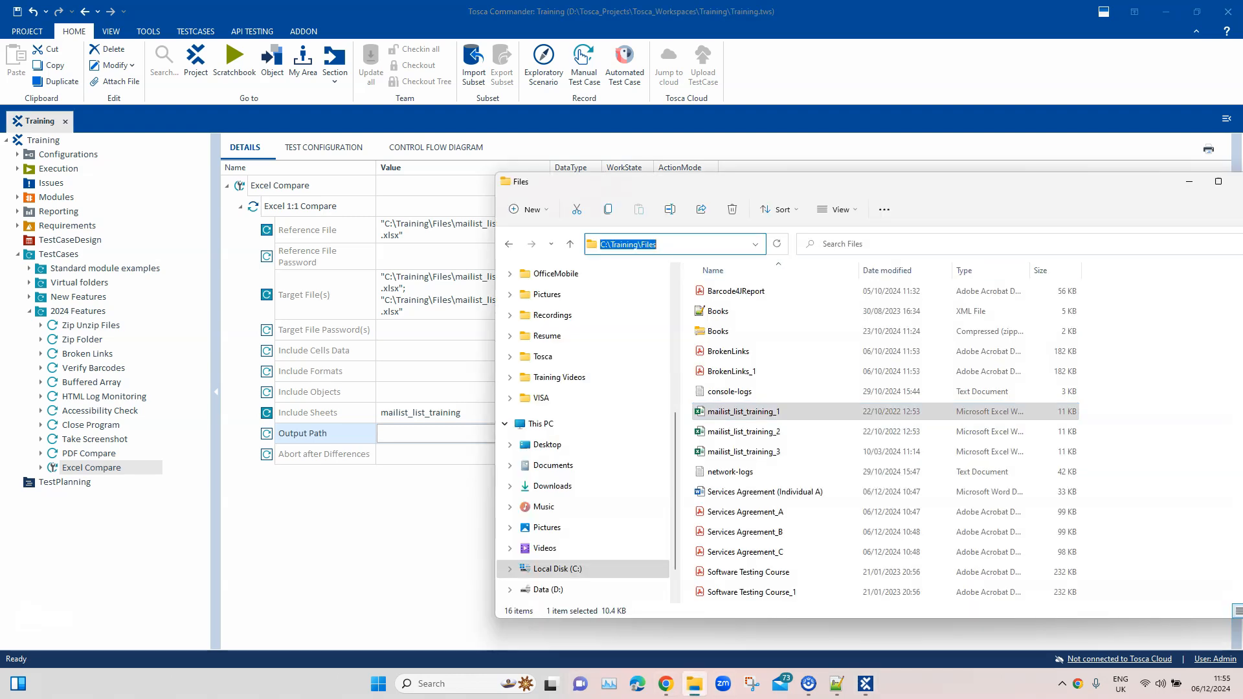
{"action": "key", "text": "alt+Tab"}
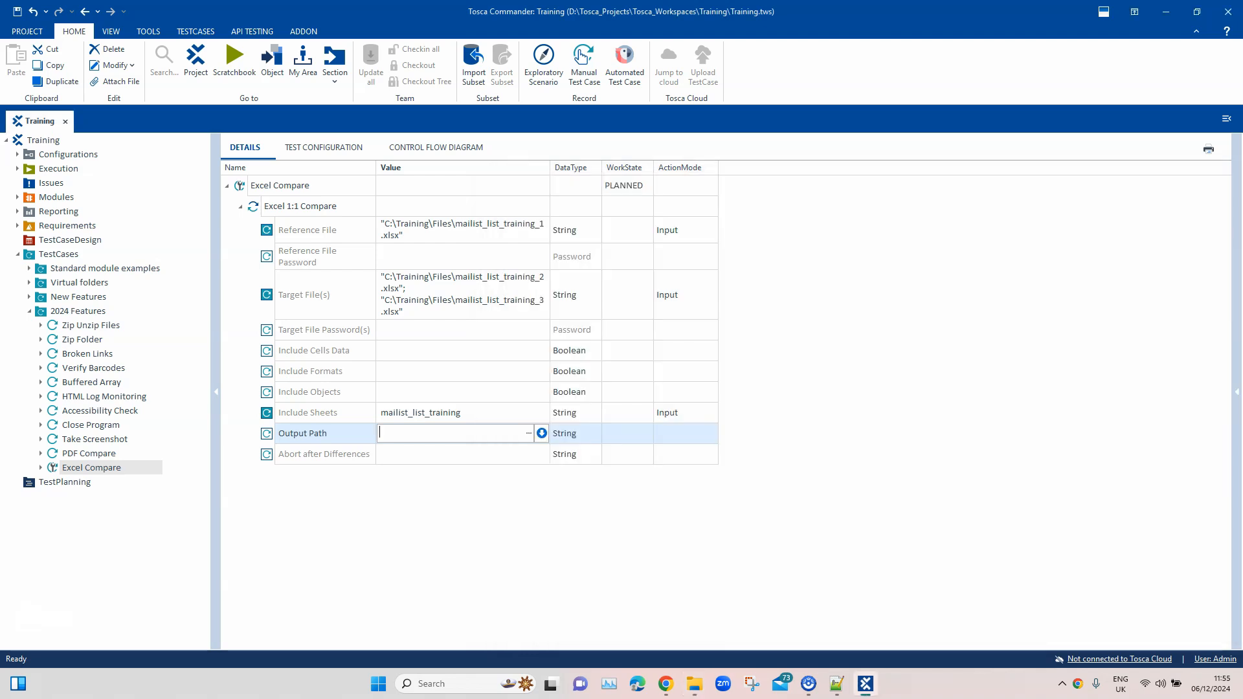
{"action": "key", "text": "ctrl+v"}
{"action": "type", "text": "\\"}
{"action": "type", "text": "results.txzt"}
{"action": "key", "text": "BackSpace"}
{"action": "type", "text": "t"}
{"action": "key", "text": "Return"}
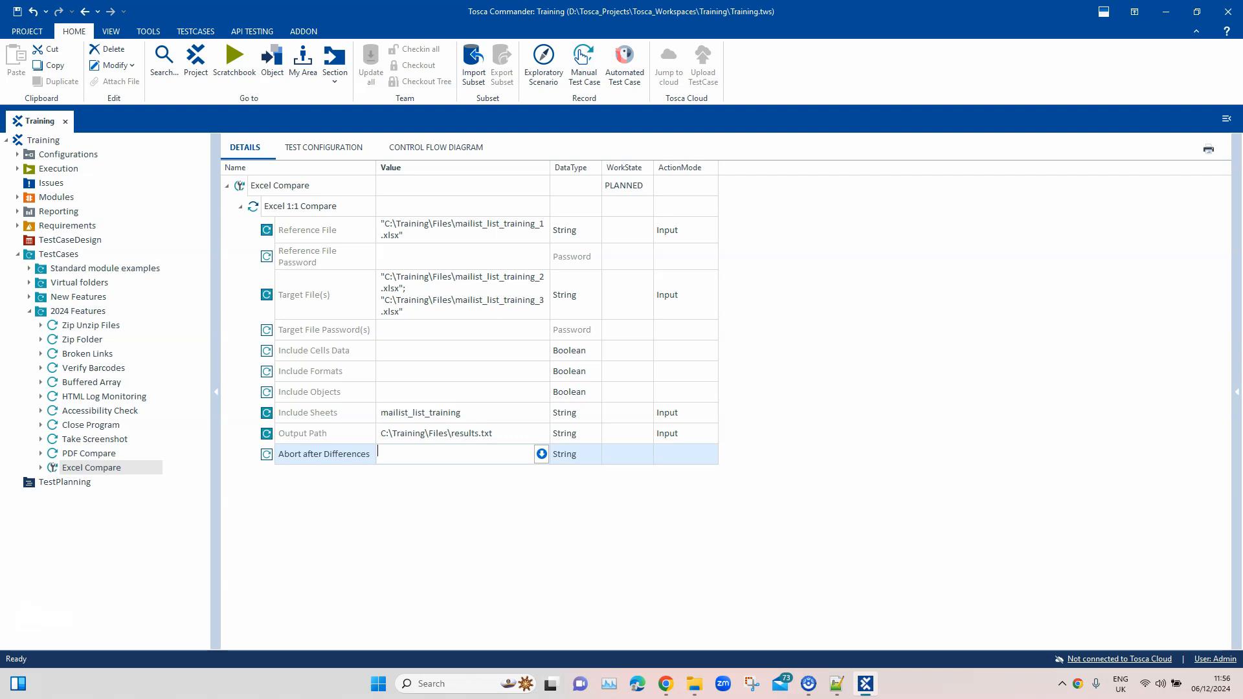
Set Abort after Differences to 10 and the Excel Compare test case's WorkState to COMPLETED.
{"action": "type", "text": "10"}
{"action": "key", "text": "Return"}
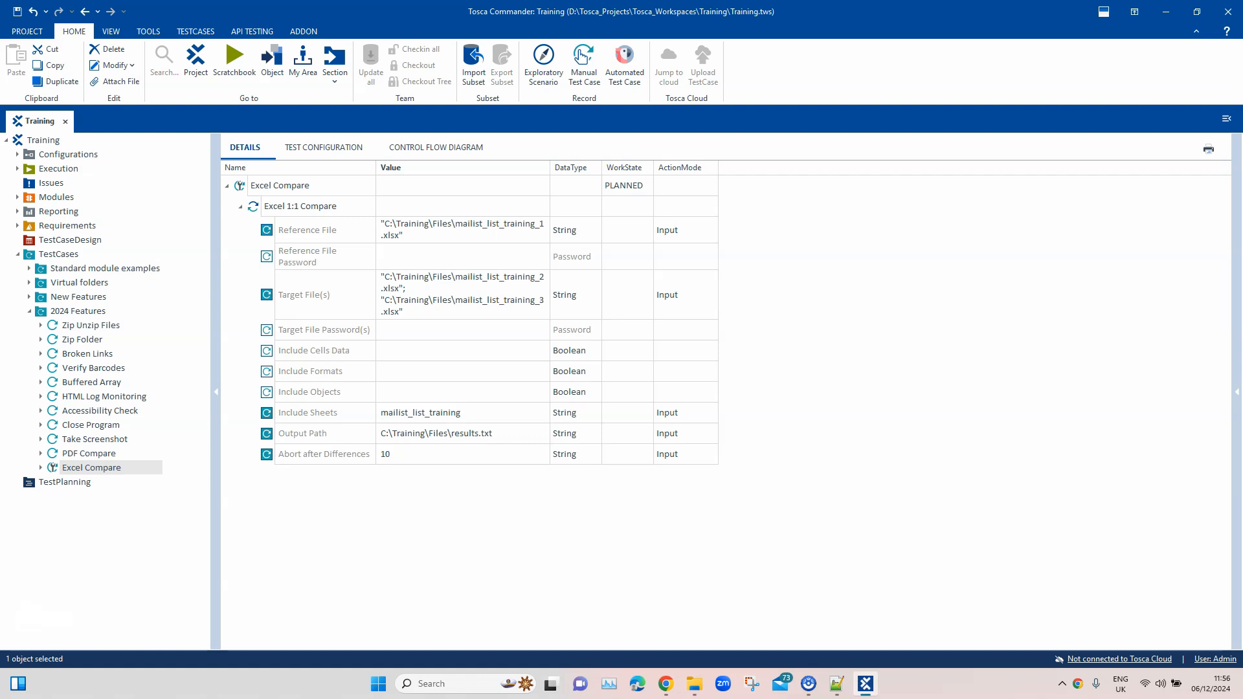
{"action": "left_click", "coordinate": [624, 186]}
{"action": "left_click", "coordinate": [648, 186]}
{"action": "left_click", "coordinate": [626, 235]}
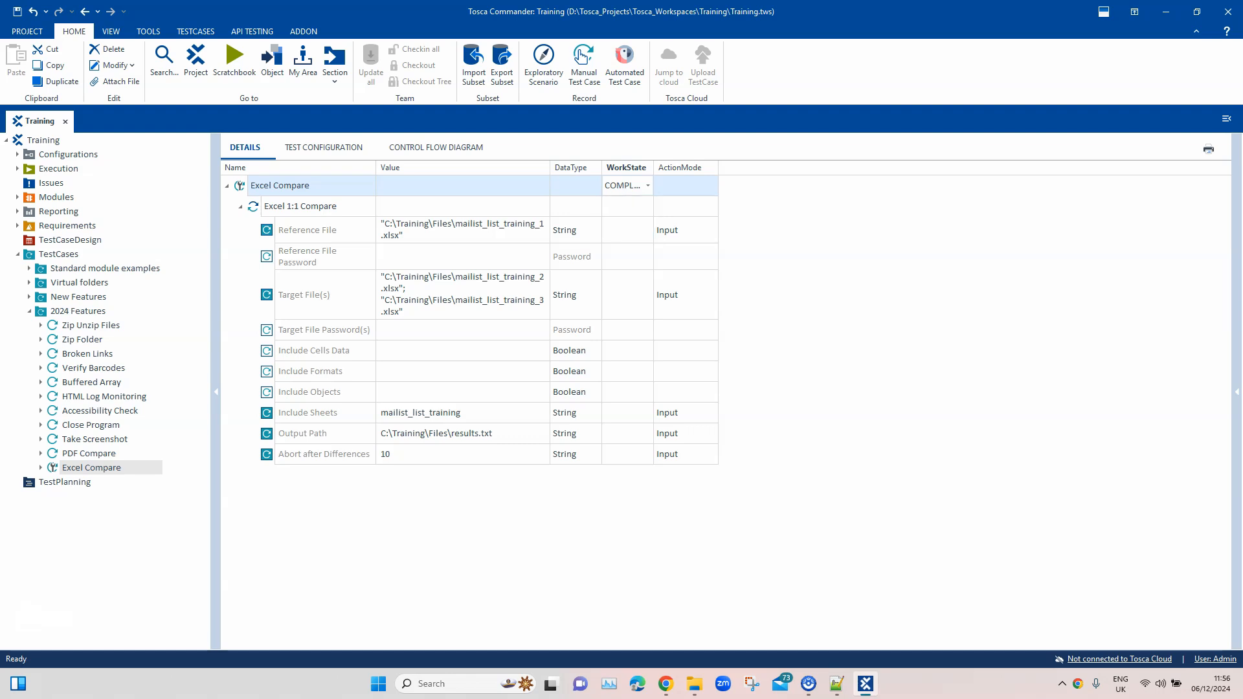
Run the Excel Compare test case in ScratchBook and maximize the ScratchBook results window.
{"action": "right_click", "coordinate": [308, 188]}
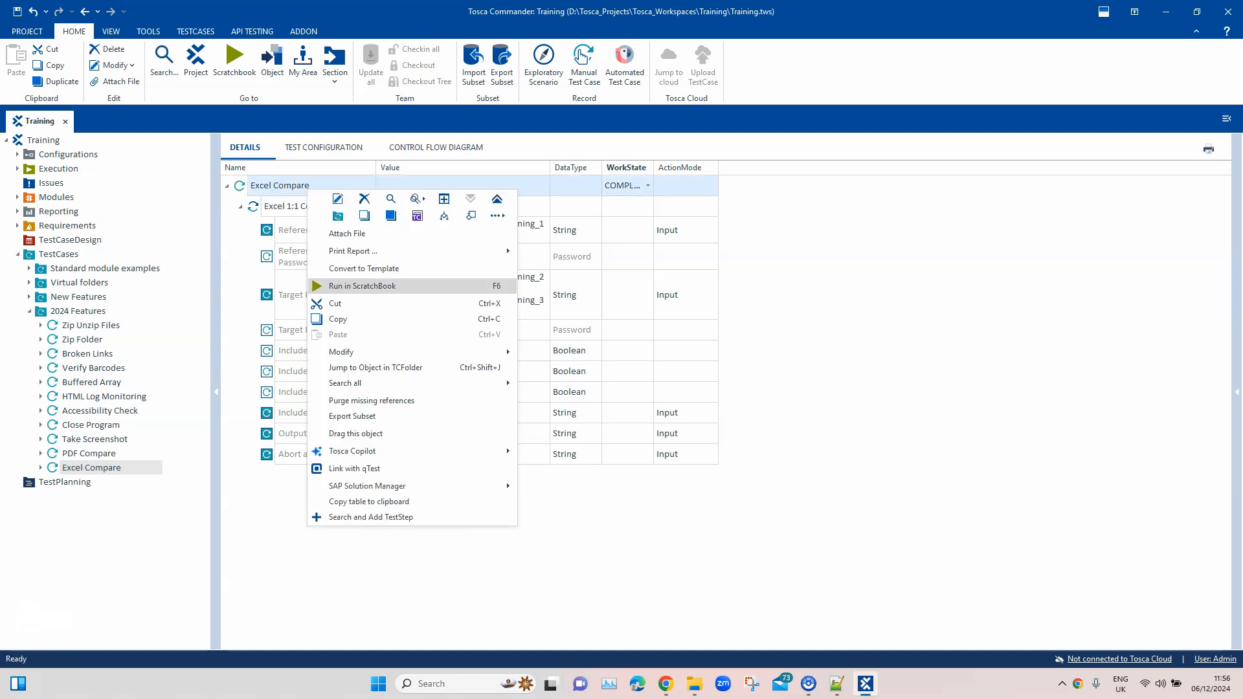
{"action": "left_click", "coordinate": [363, 285]}
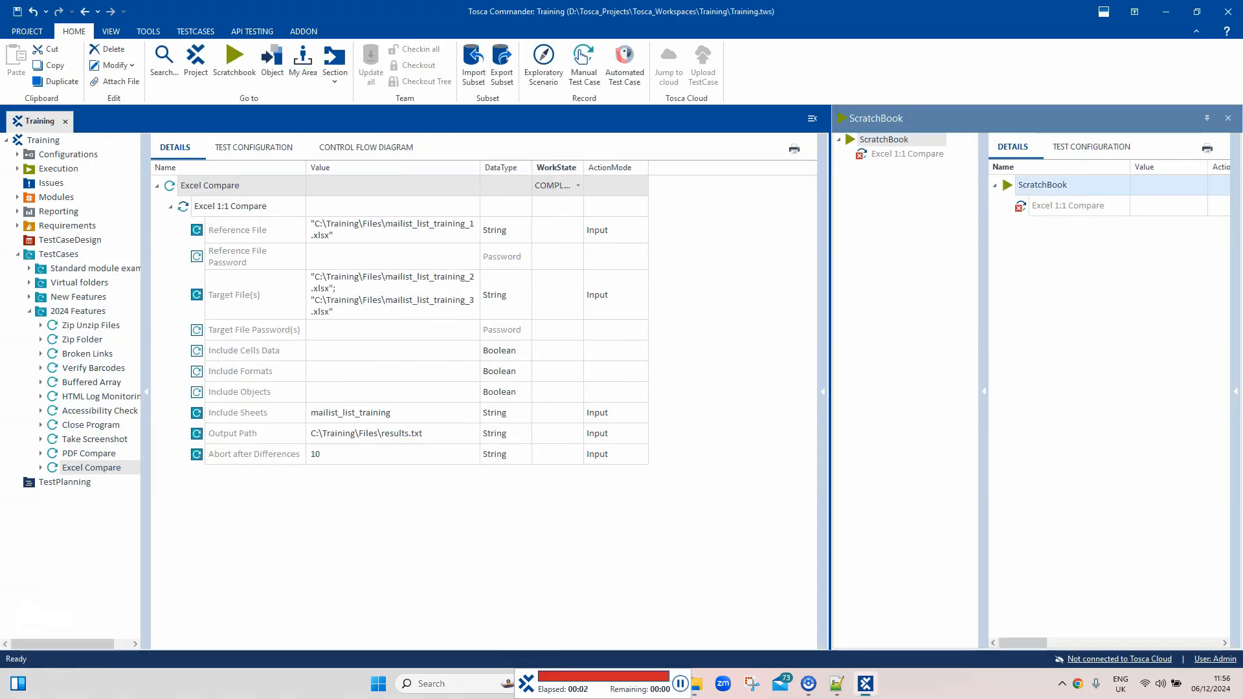
{"action": "left_click_drag", "start_coordinate": [1035, 119], "coordinate": [573, 158]}
{"action": "left_click", "coordinate": [746, 159]}
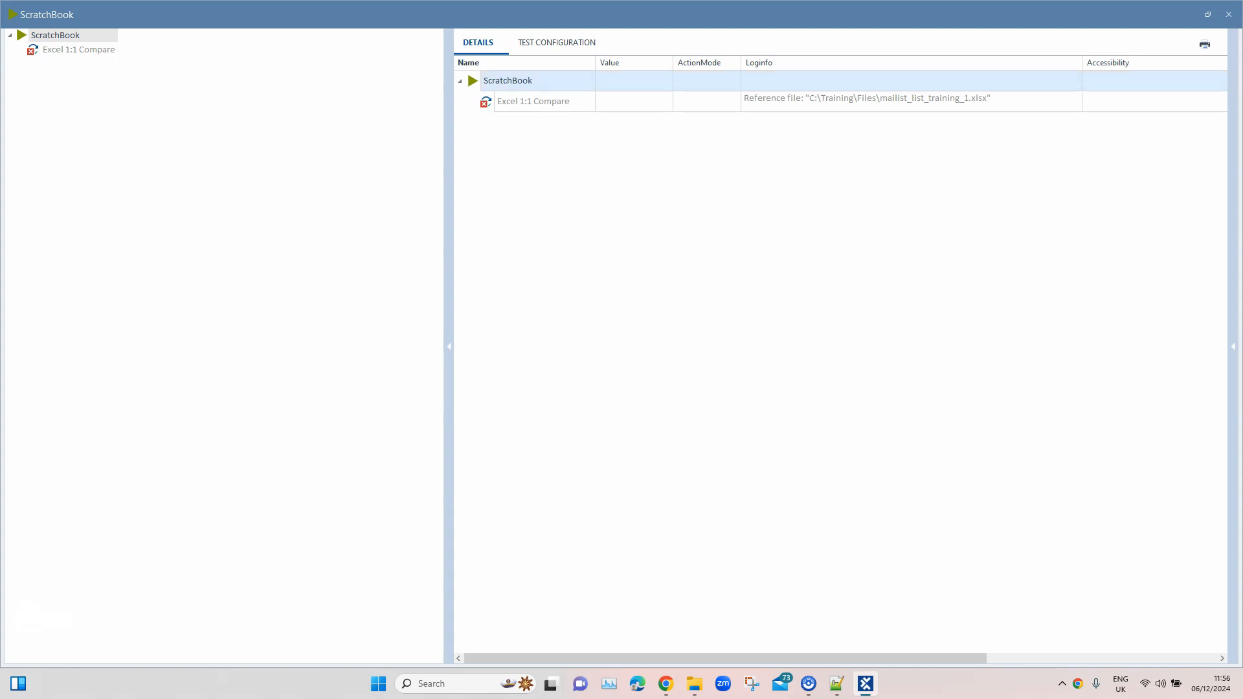
Expand the Loginfo of the Excel 1:1 Compare result and check each target file's comparison status.
{"action": "left_click", "coordinate": [1049, 102]}
{"action": "left_click", "coordinate": [1076, 102]}
{"action": "left_click_drag", "start_coordinate": [1075, 171], "coordinate": [1139, 336]}
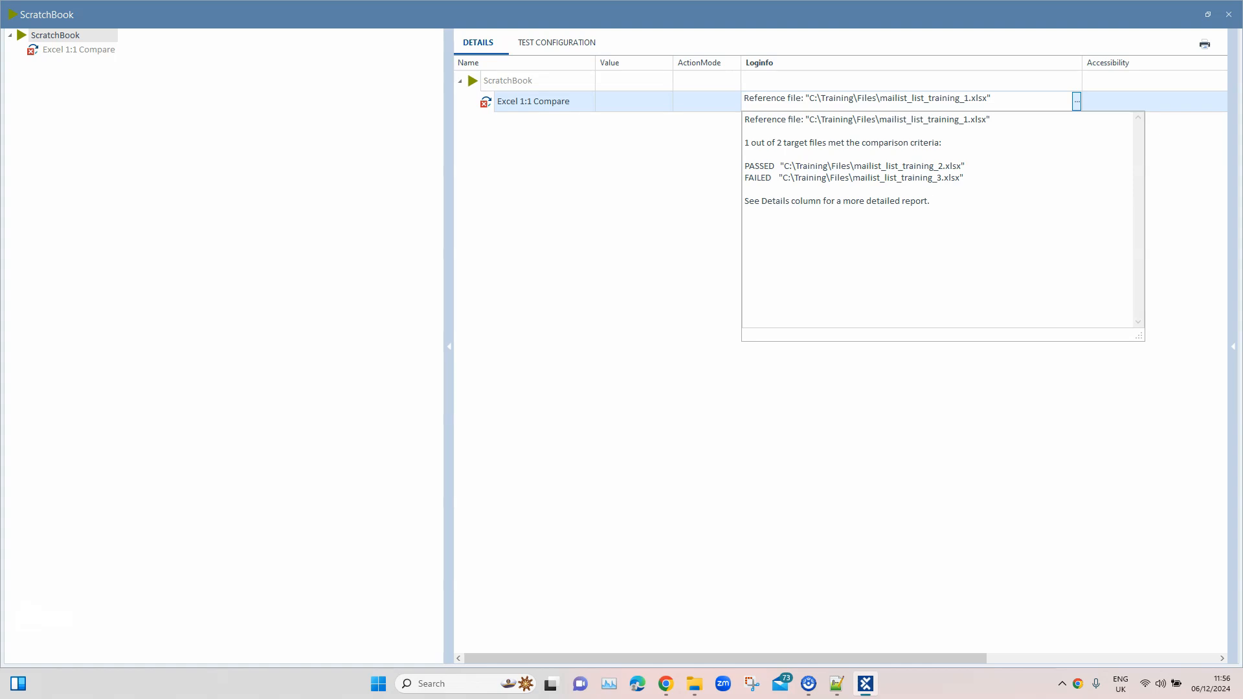
{"action": "mouse_move", "coordinate": [745, 166]}
{"action": "left_mouse_down"}
{"action": "mouse_move", "coordinate": [963, 178]}
{"action": "mouse_move", "coordinate": [965, 166]}
{"action": "mouse_move", "coordinate": [745, 178]}
{"action": "left_mouse_up"}
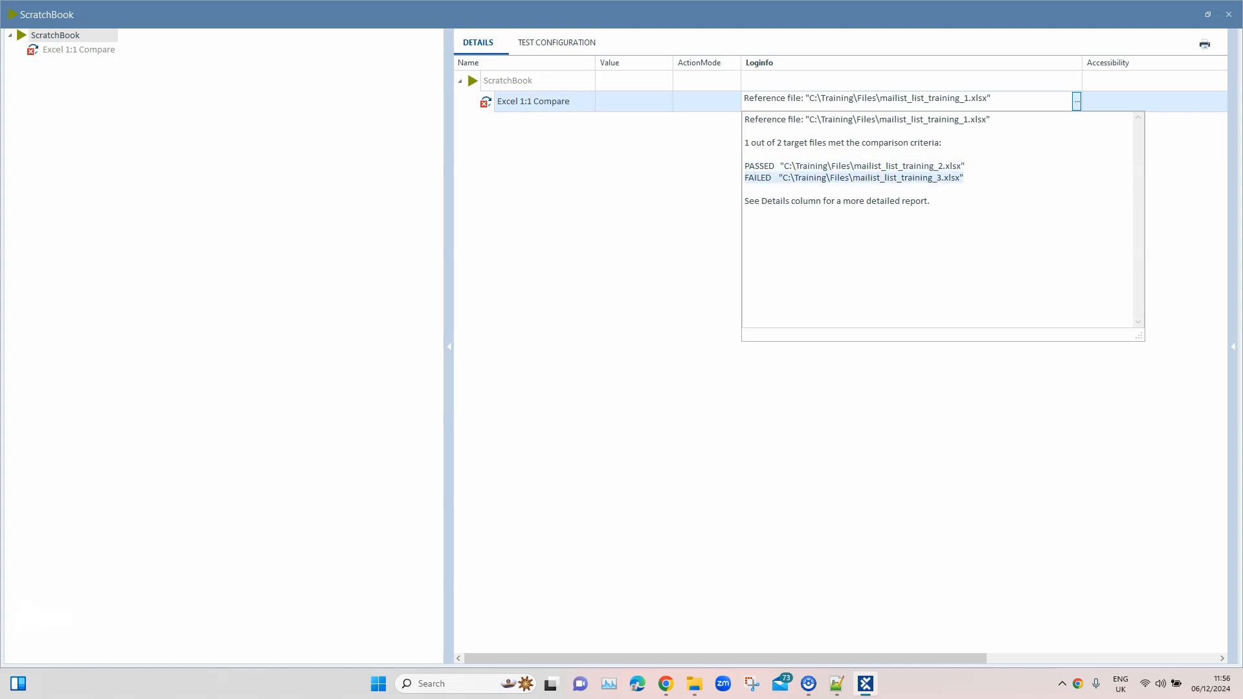
Expand the Detail entry of the Excel 1:1 Compare result and read the reported differences between the files.
{"action": "left_click_drag", "start_coordinate": [770, 658], "coordinate": [1003, 658]}
{"action": "left_click", "coordinate": [1221, 101]}
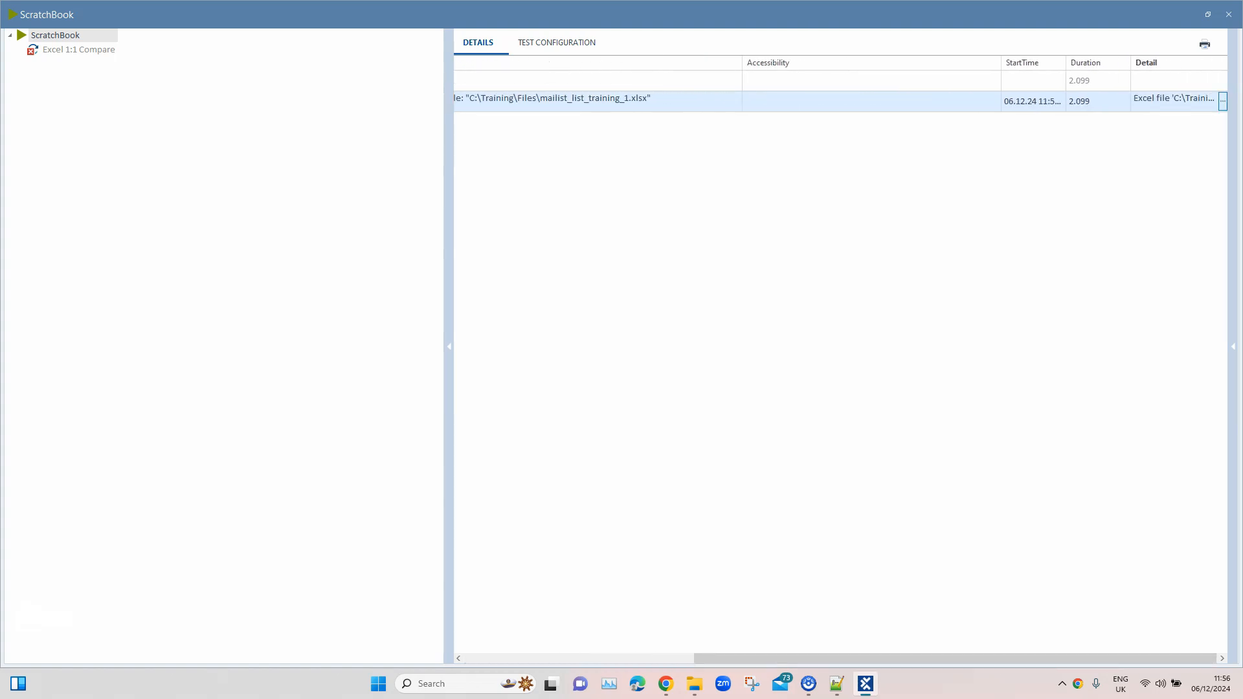
{"action": "left_click", "coordinate": [1222, 102]}
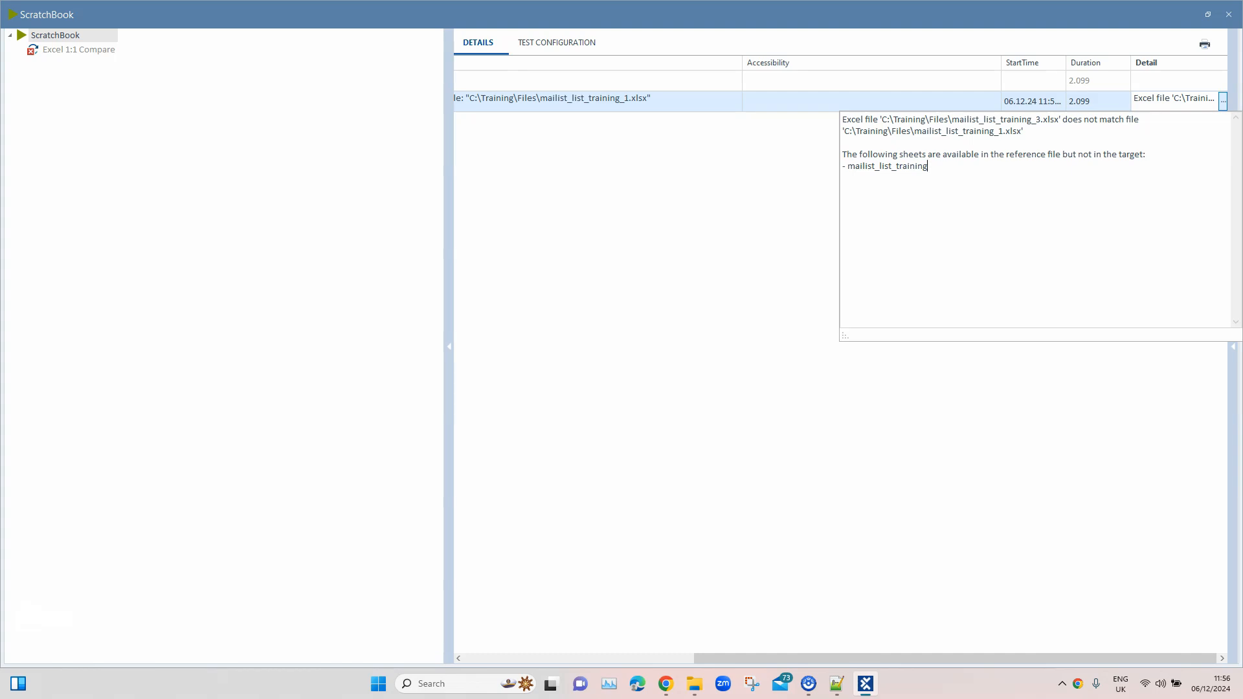
{"action": "left_click_drag", "start_coordinate": [890, 120], "coordinate": [1060, 120]}
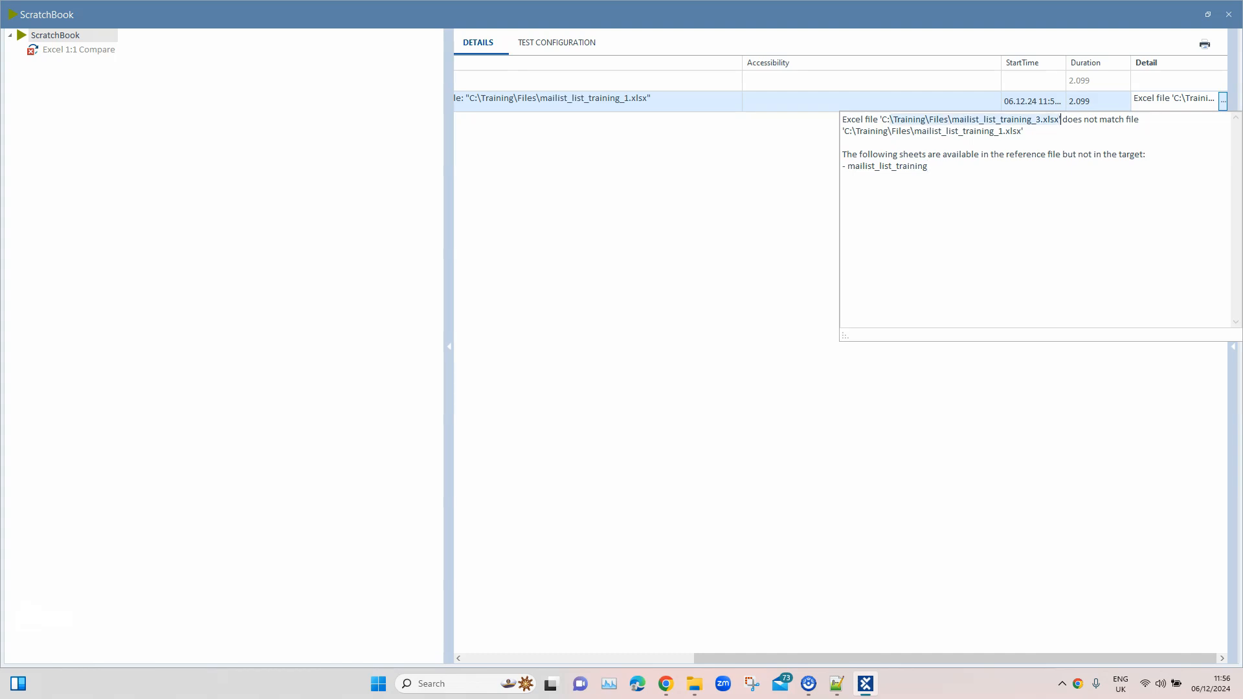
{"action": "left_click_drag", "start_coordinate": [891, 131], "coordinate": [1022, 131]}
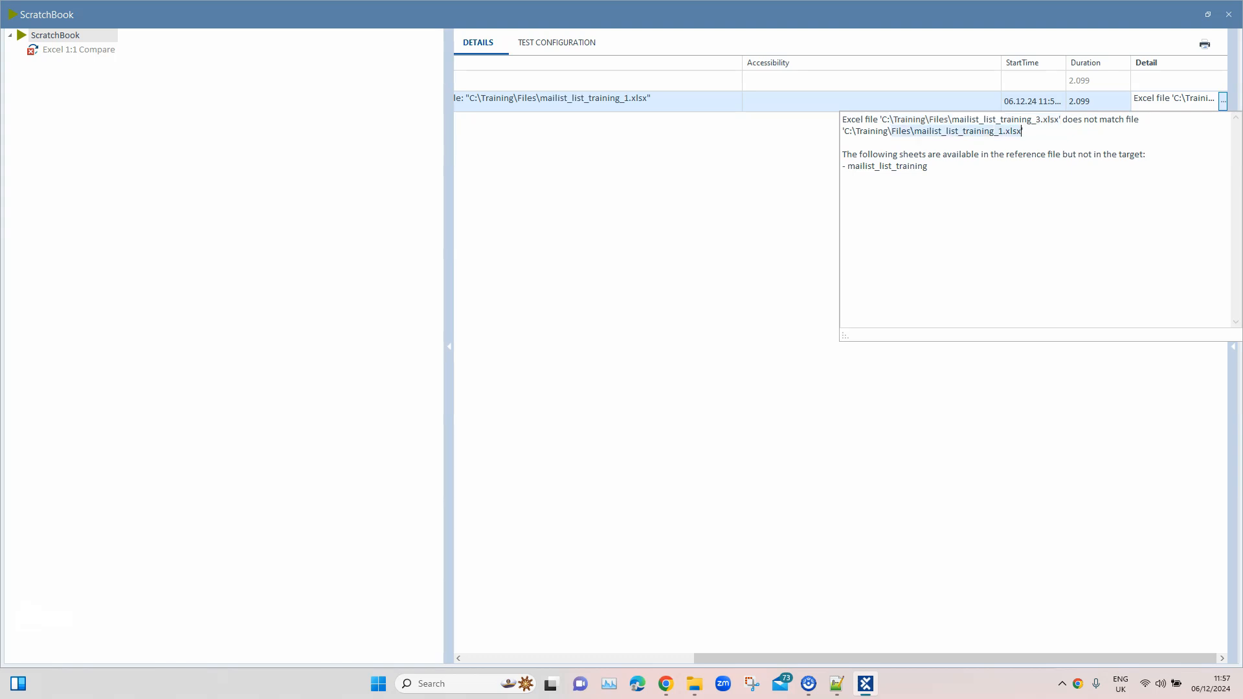
{"action": "left_click_drag", "start_coordinate": [860, 154], "coordinate": [1128, 154]}
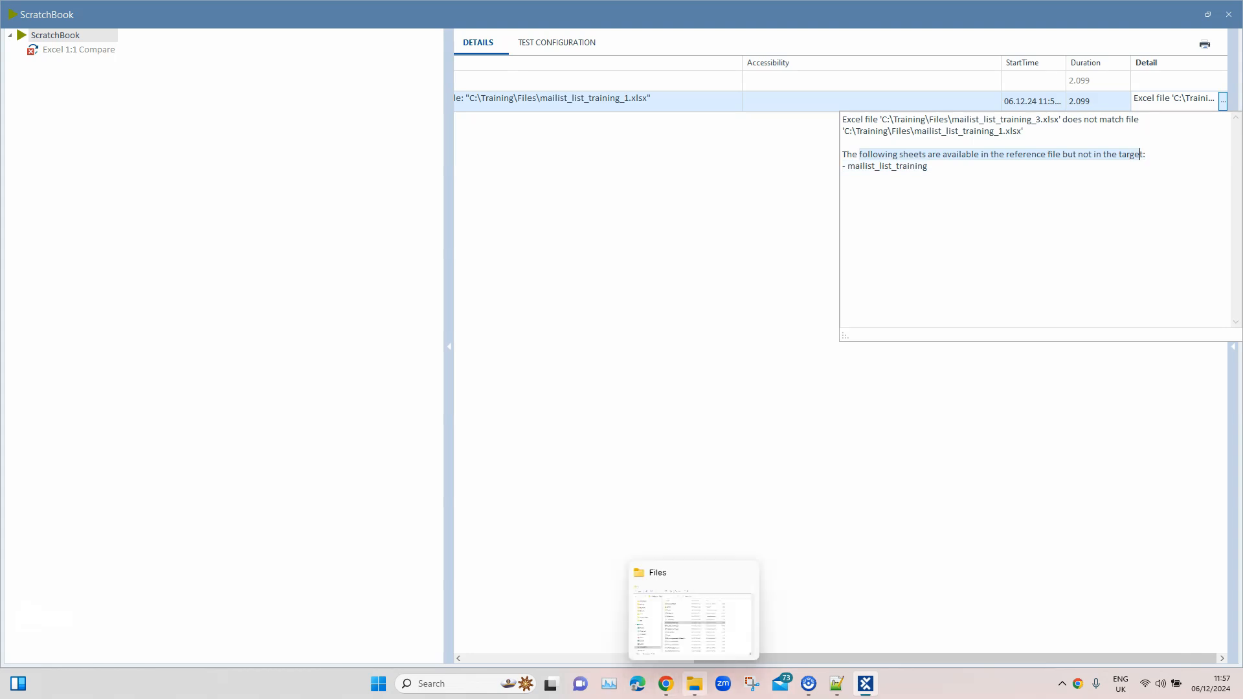
Open the generated results text file from the Files folder and review its comparison report.
{"action": "left_click", "coordinate": [695, 683]}
{"action": "left_click_drag", "start_coordinate": [848, 182], "coordinate": [657, 152]}
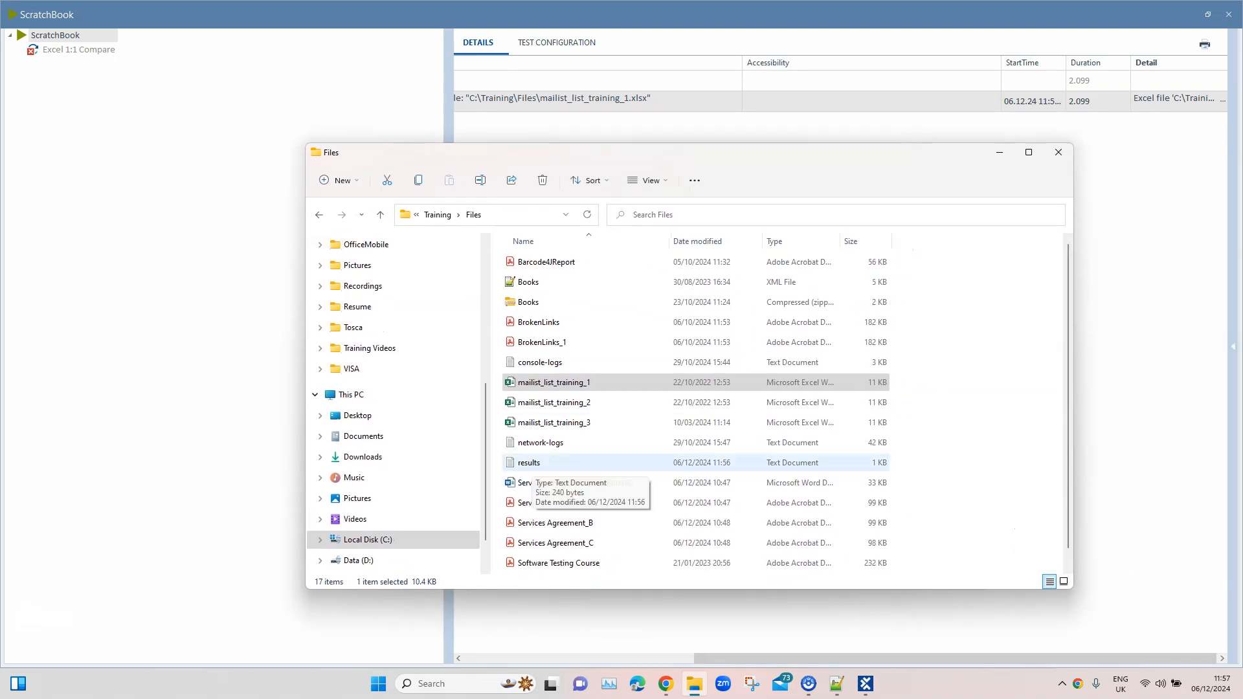
{"action": "left_click", "coordinate": [532, 463]}
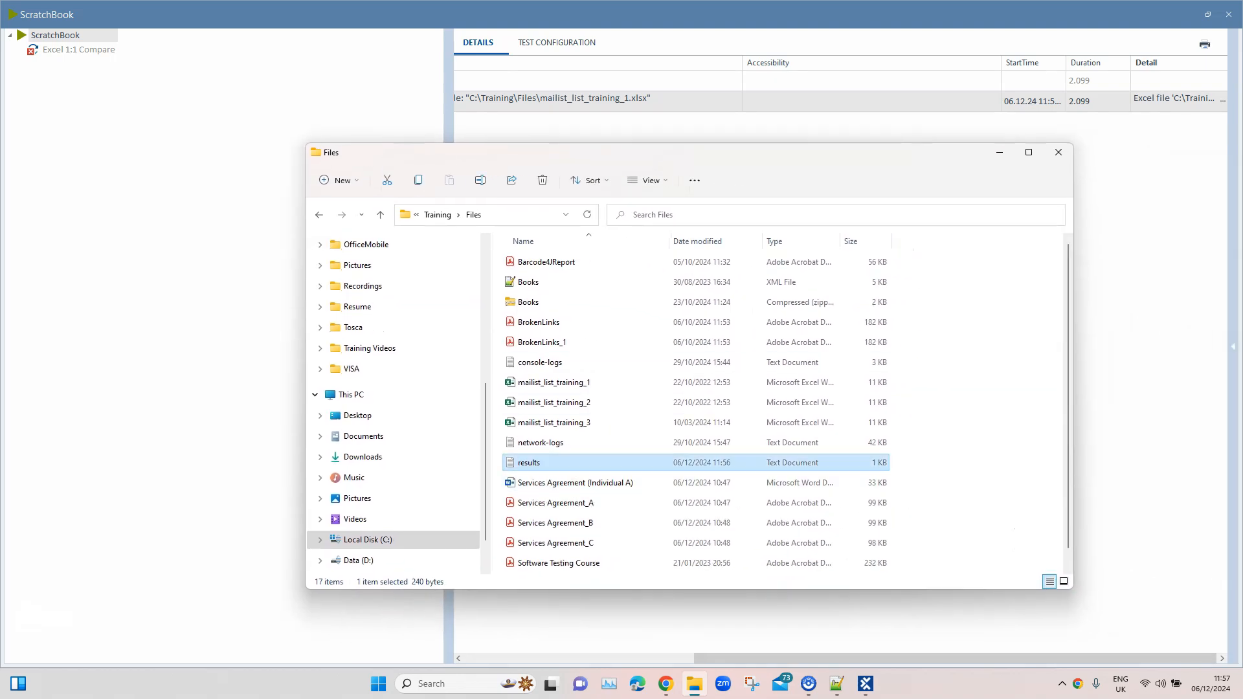
{"action": "key", "text": "Return"}
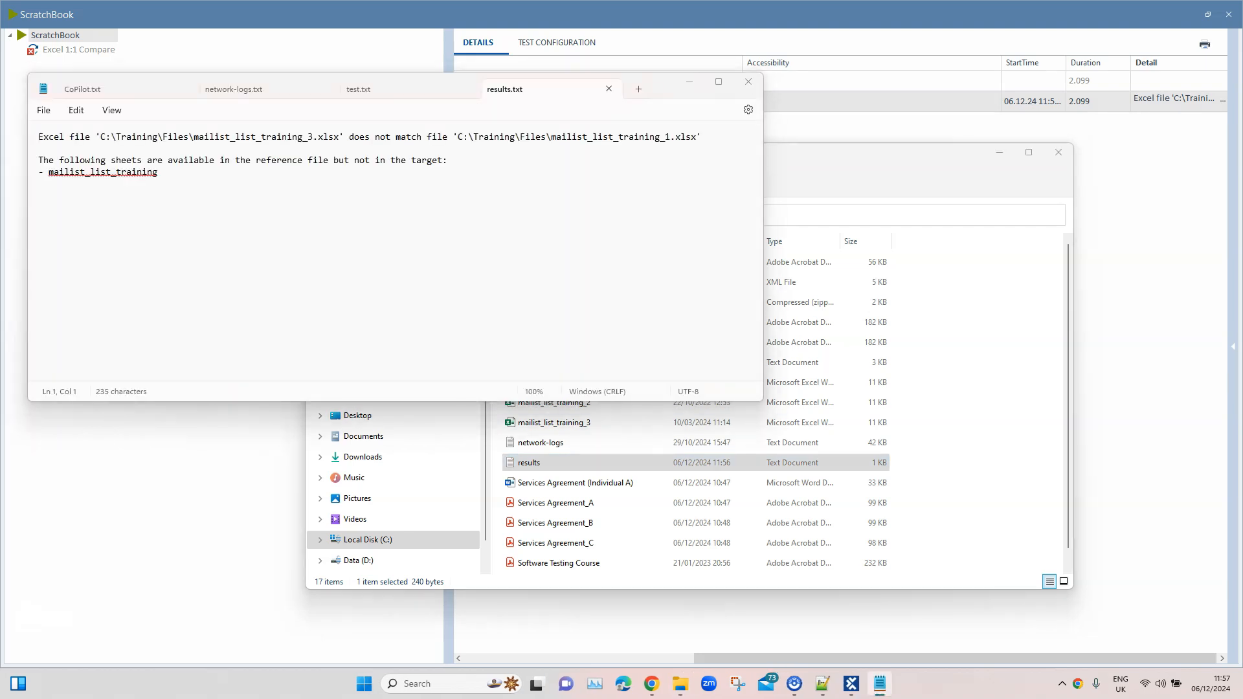
{"action": "left_click_drag", "start_coordinate": [115, 160], "coordinate": [130, 184]}
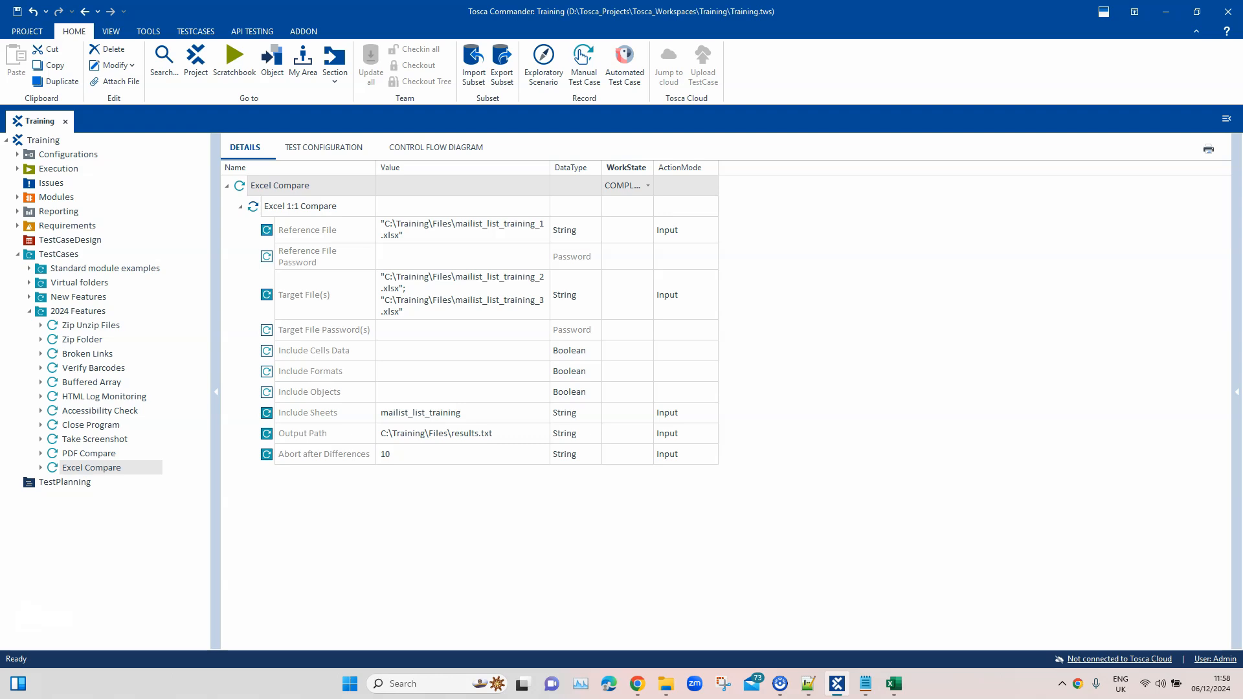
Rename the sheet in mailist_list_training_3 to mailist_list_training, copied from the Include Sheets value, then save and close the workbook.
{"action": "left_click", "coordinate": [461, 413]}
{"action": "left_click_drag", "start_coordinate": [458, 411], "coordinate": [378, 411]}
{"action": "key", "text": "ctrl+c"}
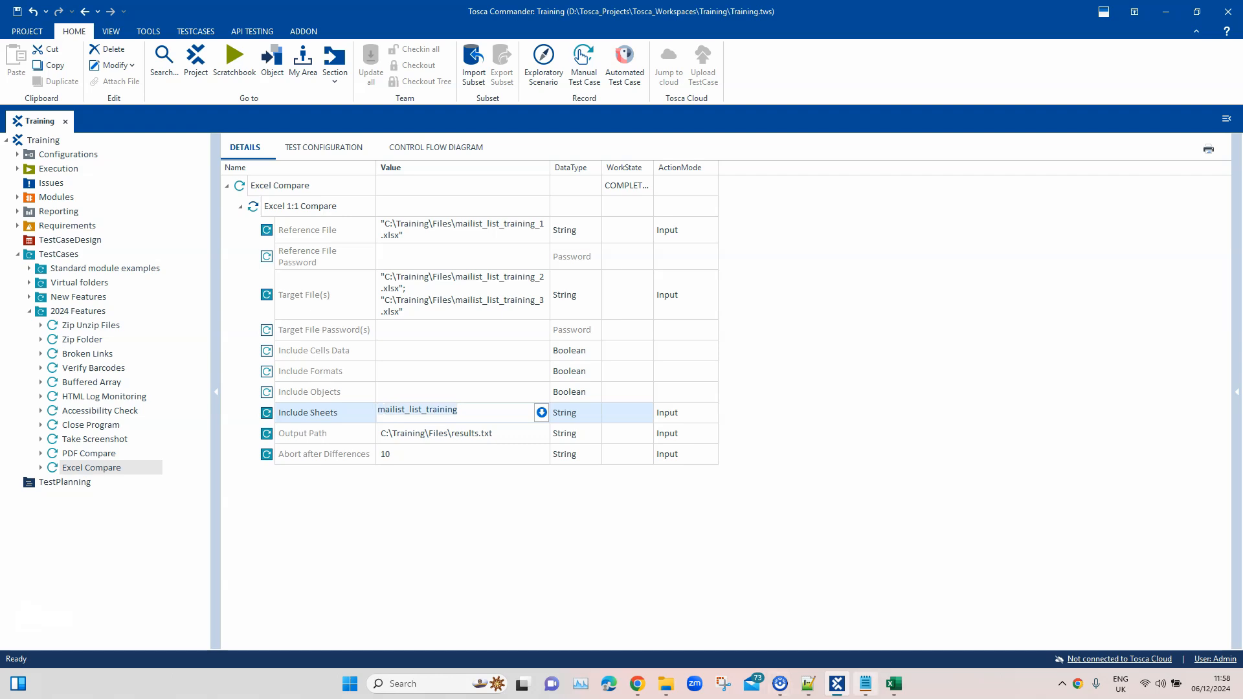
{"action": "left_click", "coordinate": [894, 684]}
{"action": "key", "text": "Return"}
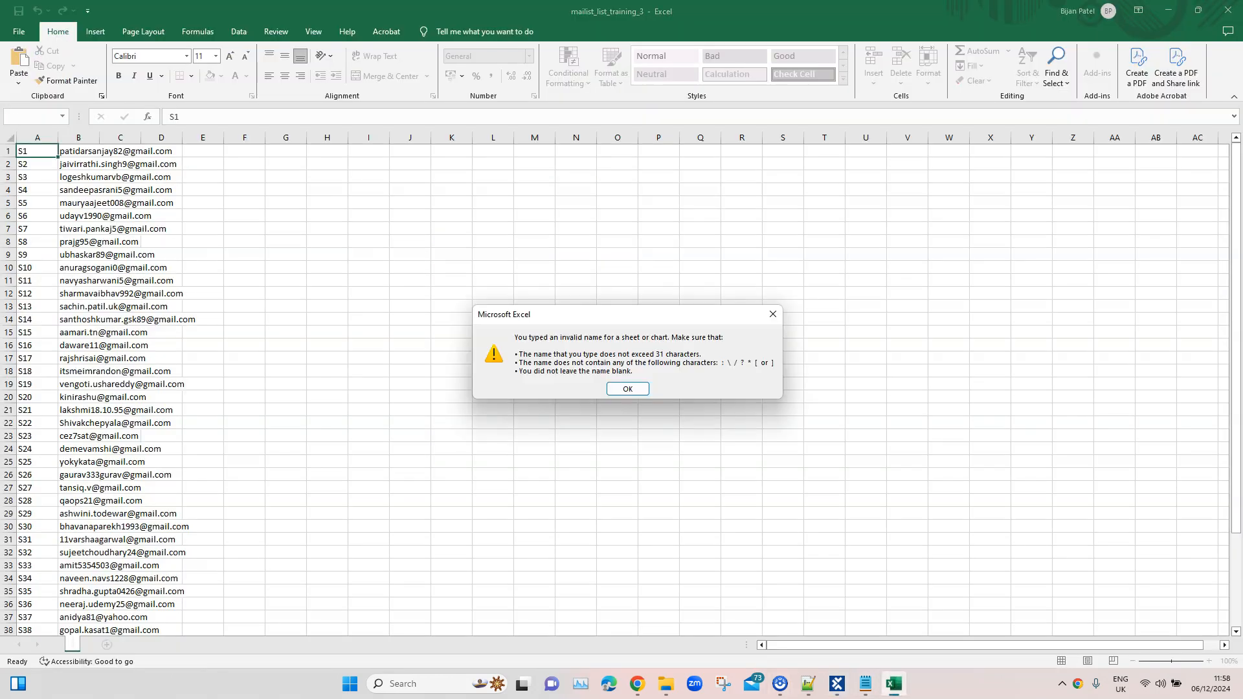
{"action": "key", "text": "Return"}
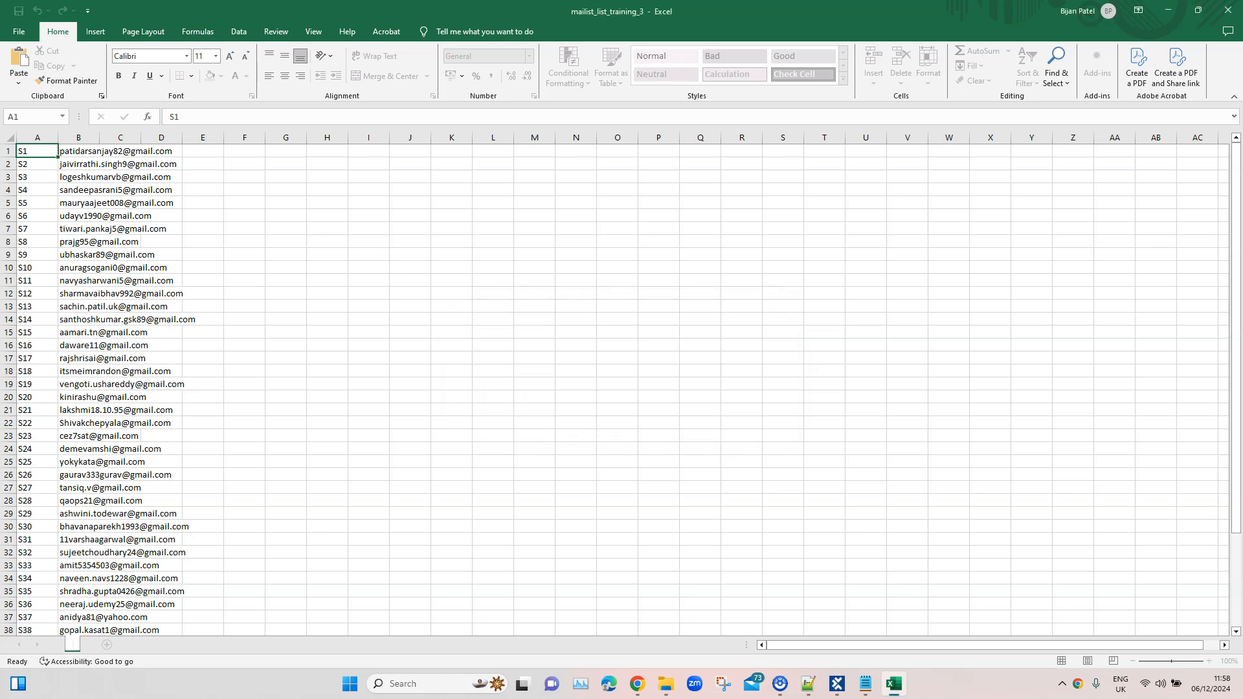
{"action": "key", "text": "ctrl+v"}
{"action": "left_click", "coordinate": [575, 500]}
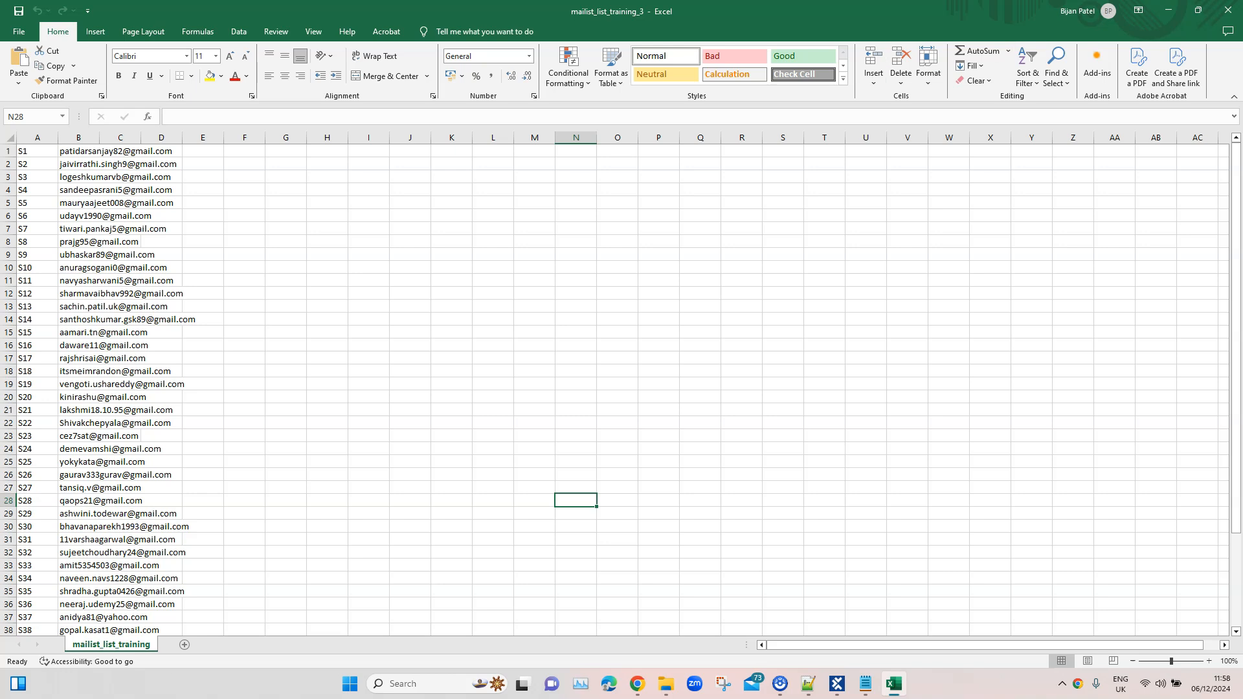
{"action": "left_click", "coordinate": [1227, 11]}
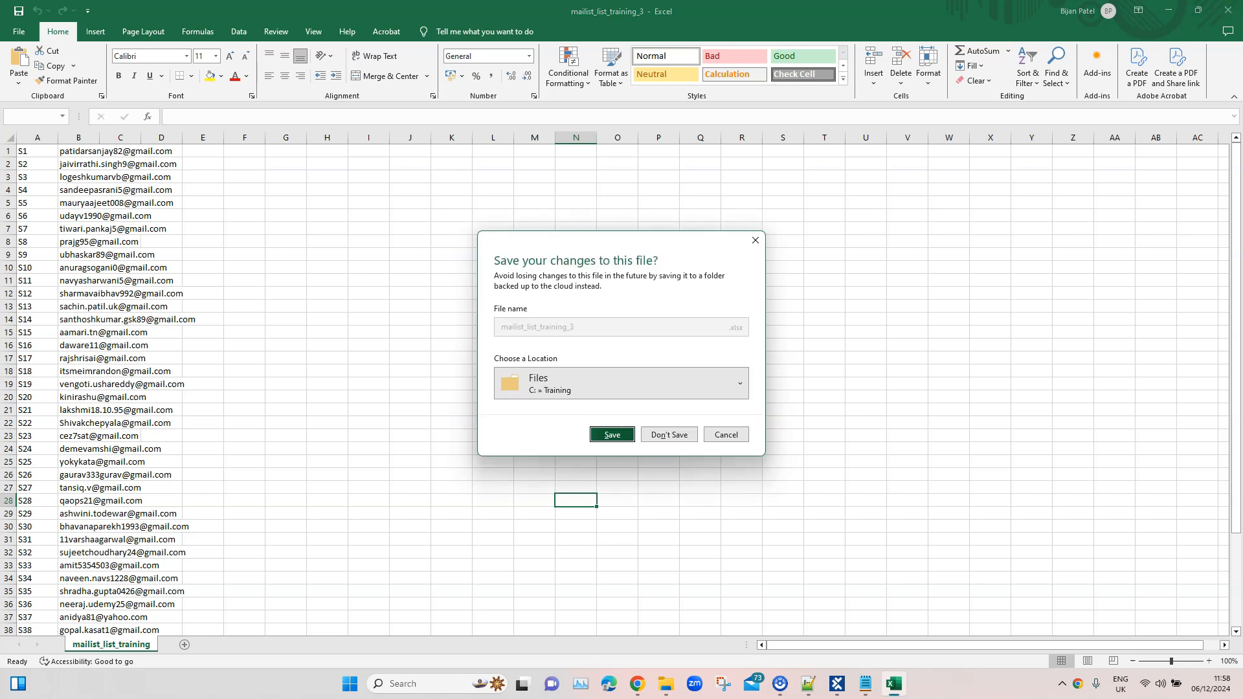
{"action": "left_click", "coordinate": [611, 433]}
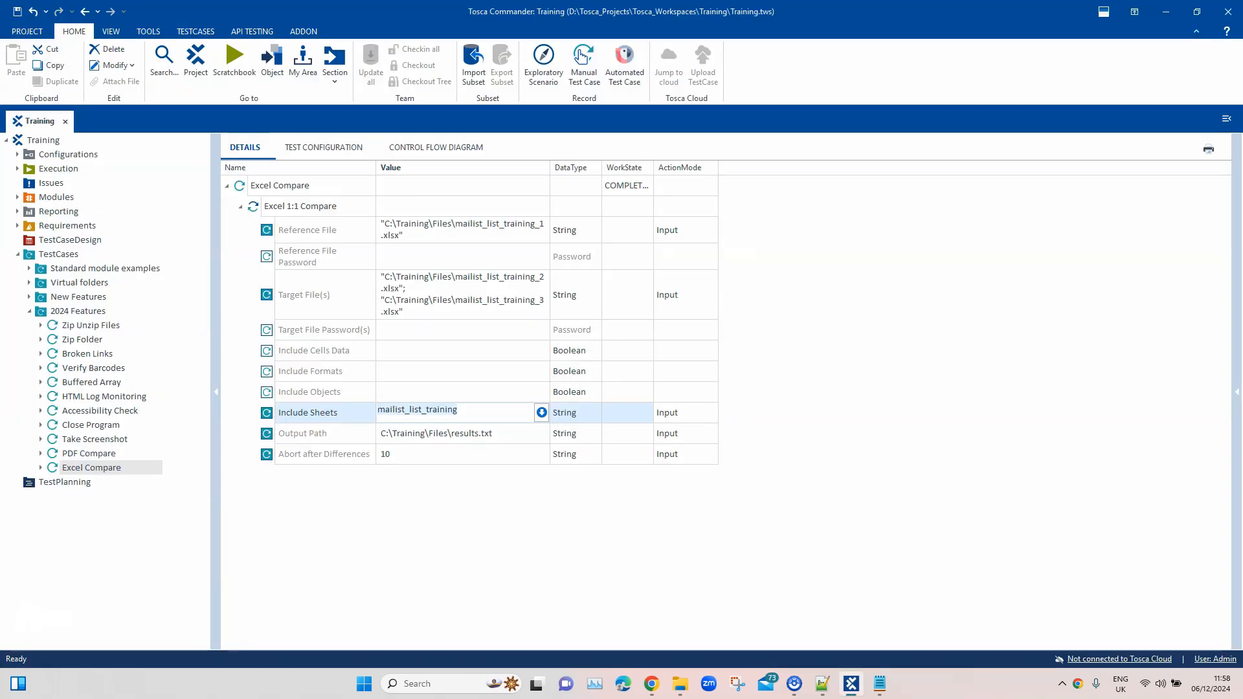
Rerun the Excel Compare test case in ScratchBook with the renamed sheet in the second target workbook.
{"action": "key", "text": "Return"}
{"action": "right_click", "coordinate": [289, 189]}
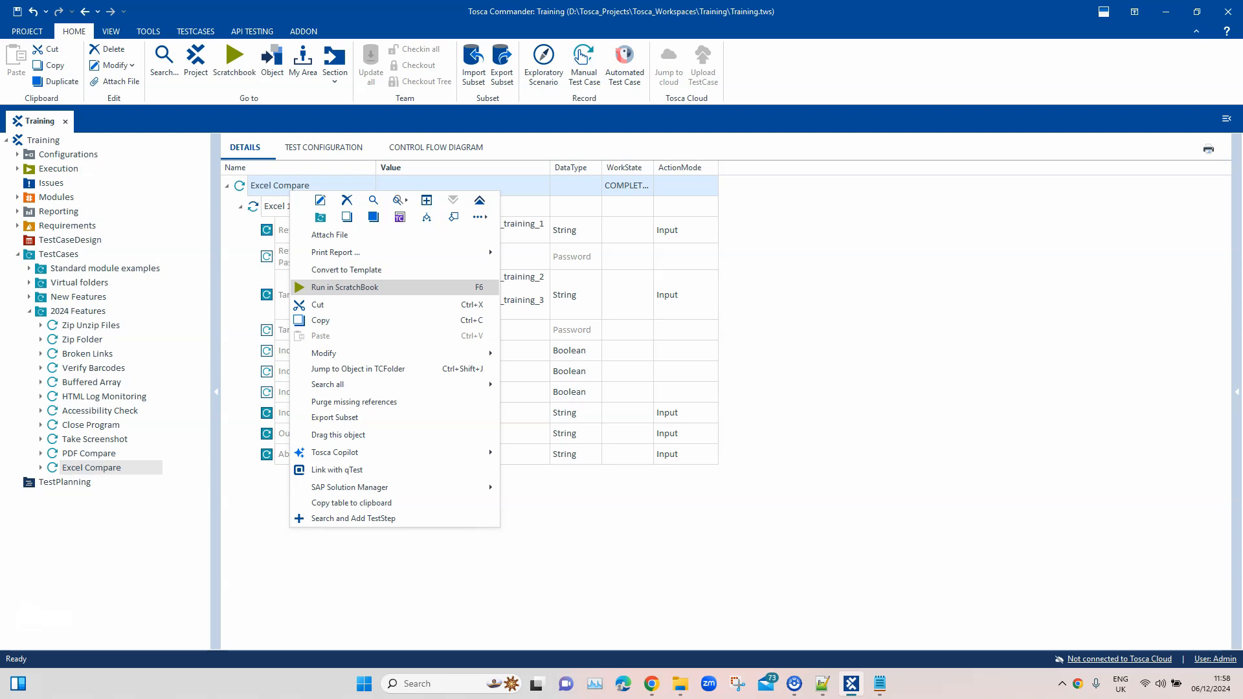
{"action": "key", "text": "Return"}
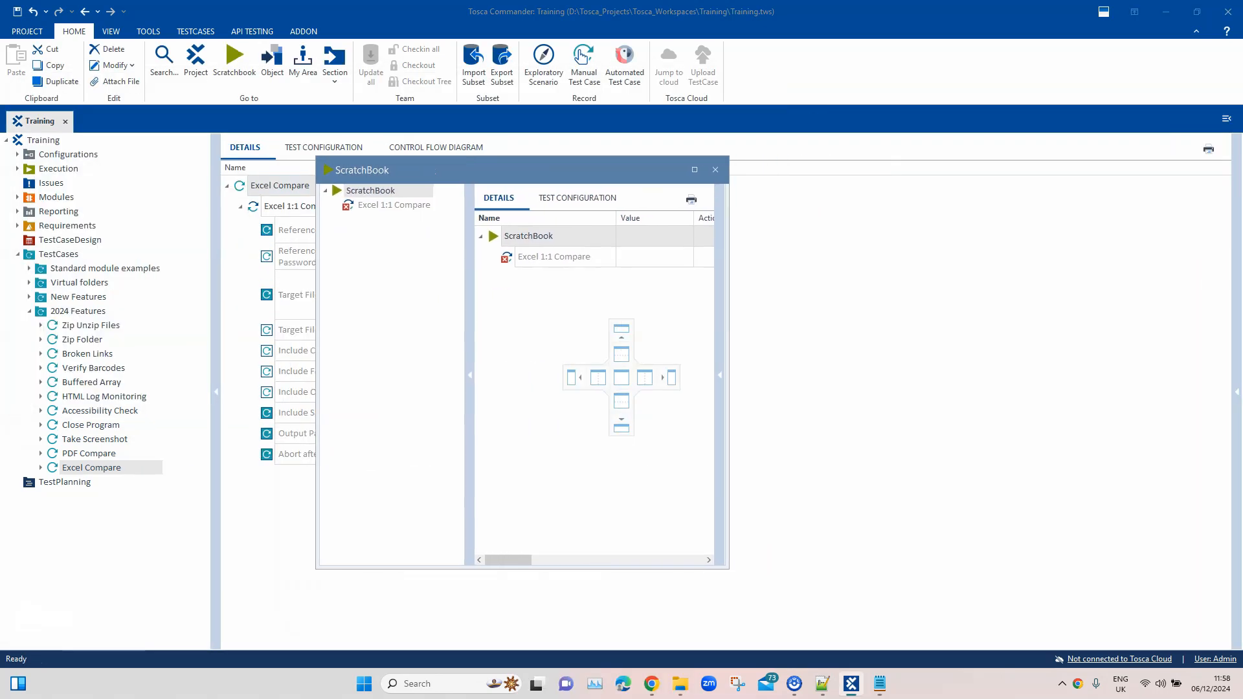
Expand the Loginfo entry of the rerun Excel 1:1 Compare result and read the status of each target file.
{"action": "left_click", "coordinate": [938, 101]}
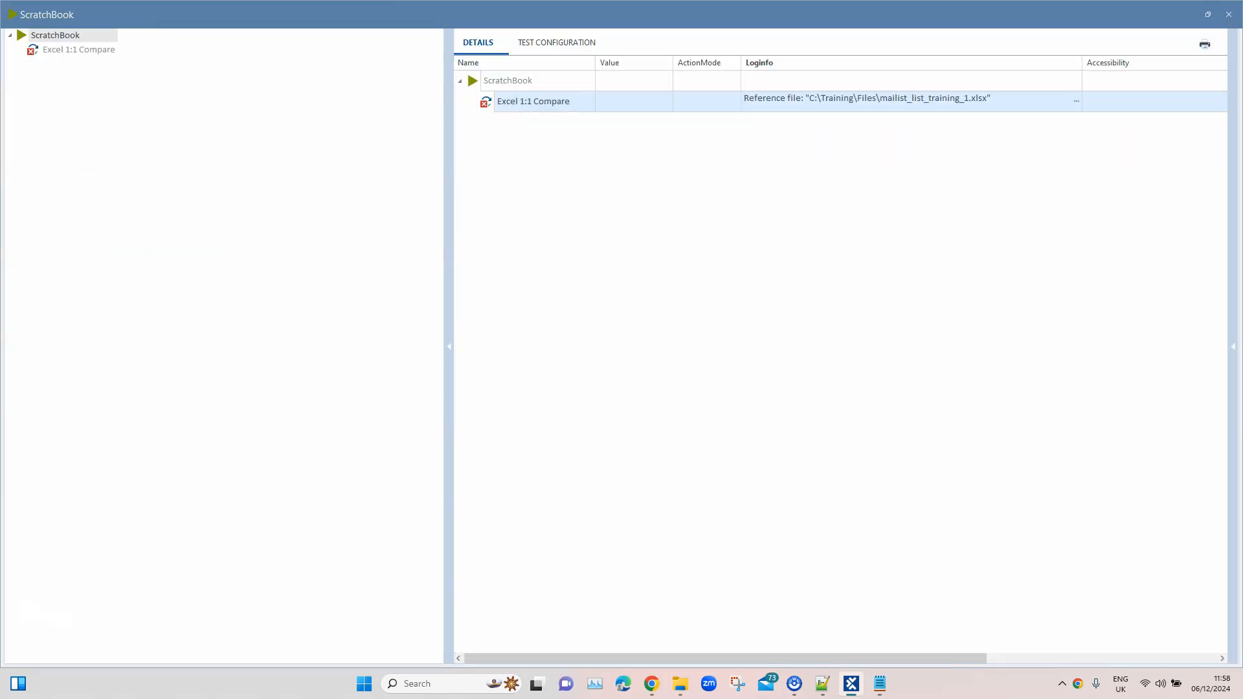
{"action": "left_click", "coordinate": [1076, 102]}
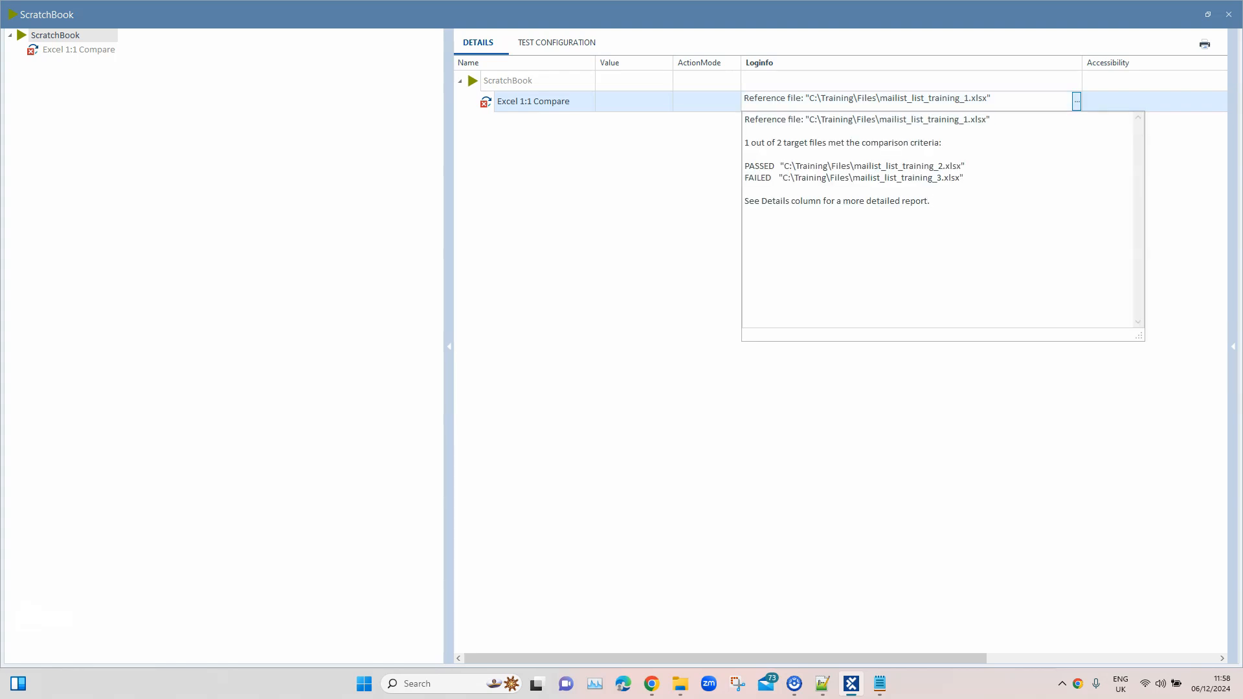
{"action": "left_click_drag", "start_coordinate": [963, 177], "coordinate": [745, 155]}
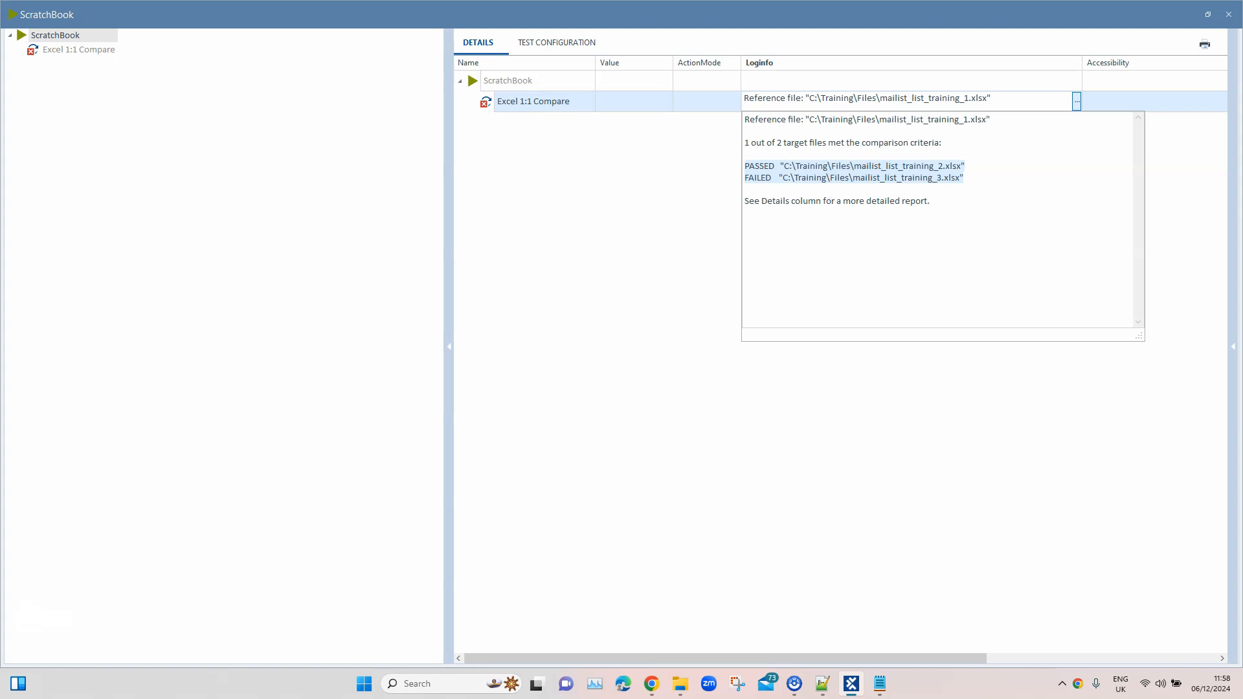
Expand and enlarge the Detail entry of the Excel 1:1 Compare result and read the cell mismatches for the mailist_list_training sheet.
{"action": "left_click_drag", "start_coordinate": [777, 658], "coordinate": [1010, 658]}
{"action": "left_click", "coordinate": [1221, 101]}
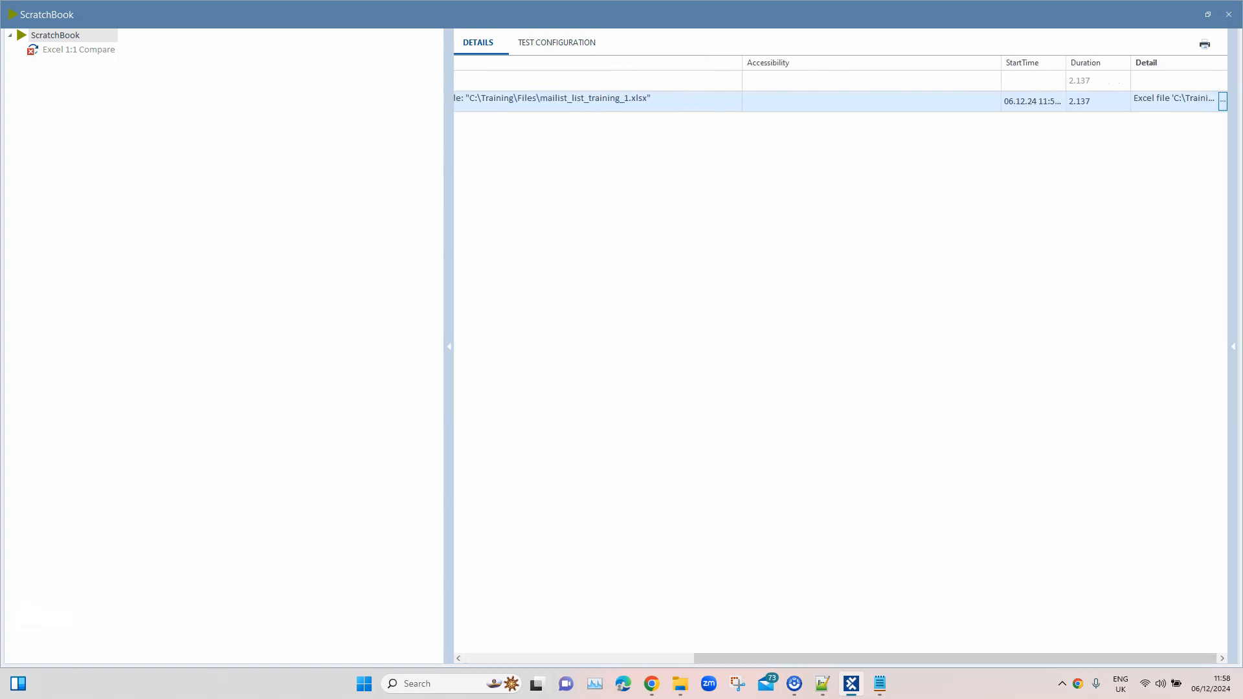
{"action": "left_click", "coordinate": [1222, 100]}
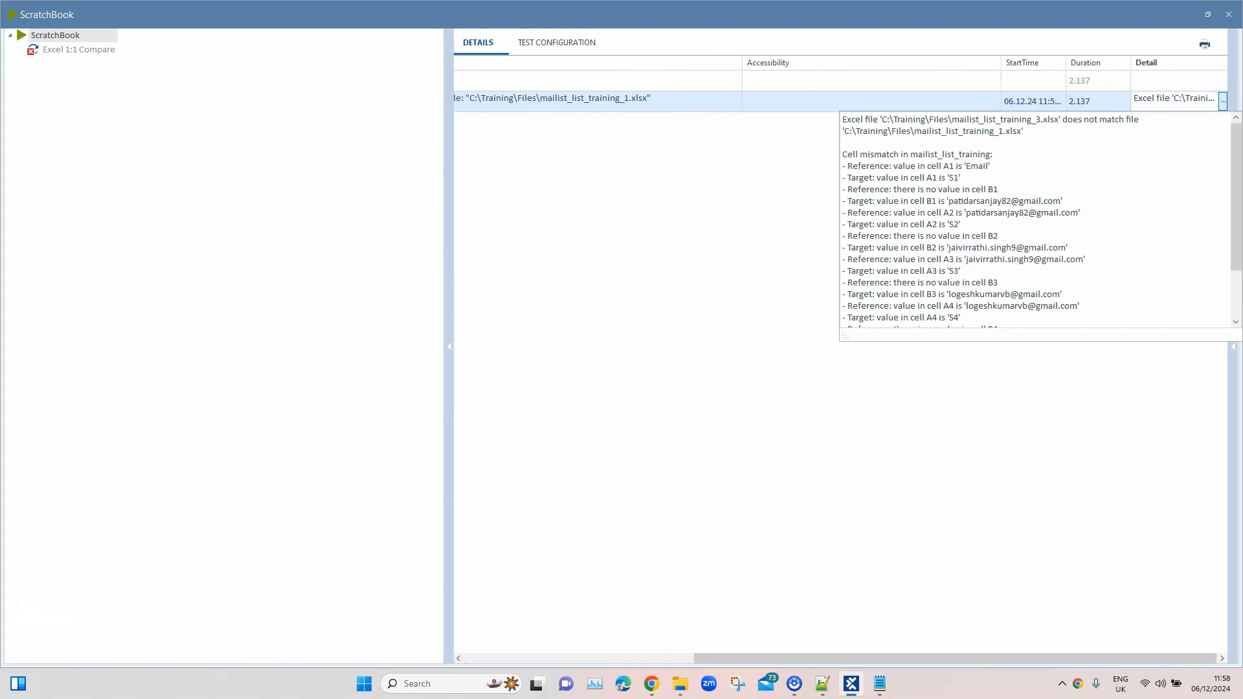
{"action": "left_click_drag", "start_coordinate": [844, 336], "coordinate": [699, 518]}
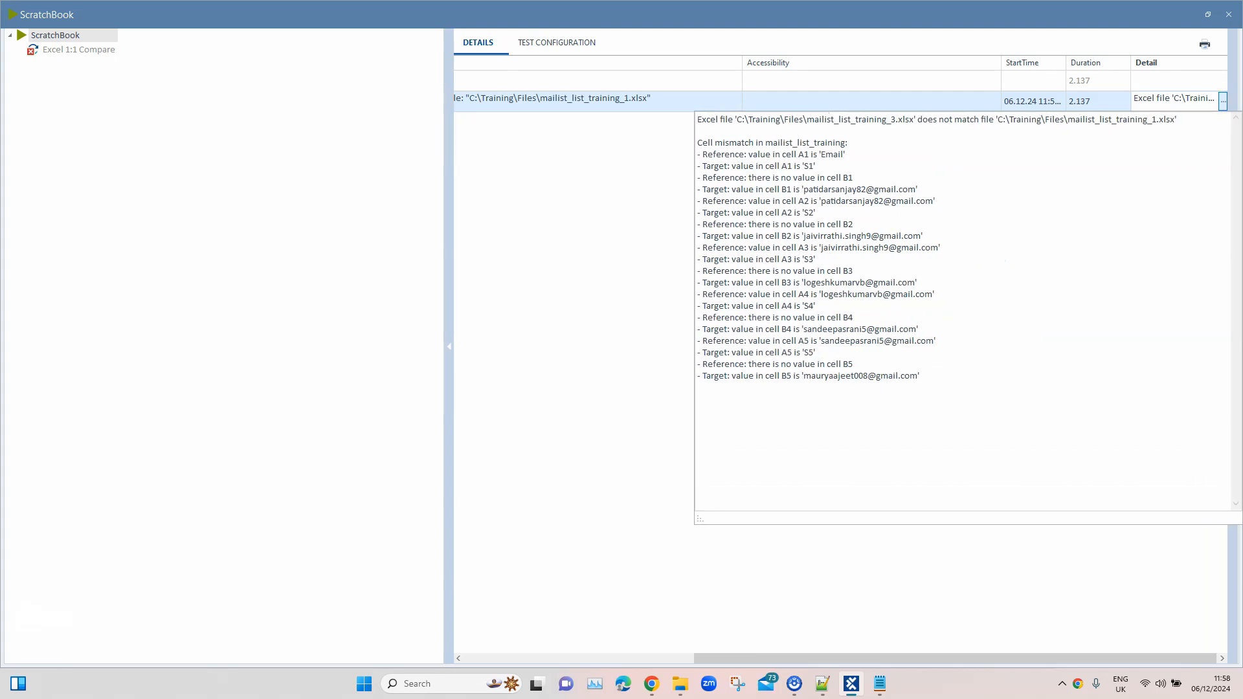
{"action": "left_click_drag", "start_coordinate": [919, 376], "coordinate": [698, 155]}
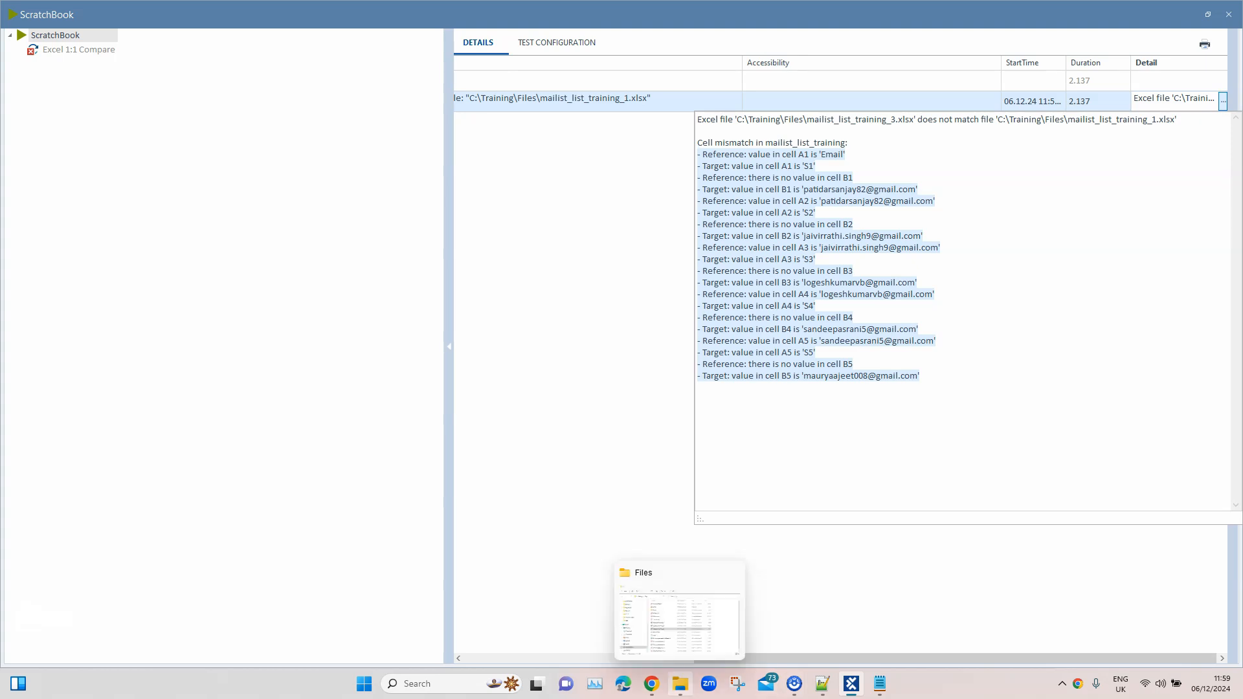
Open the updated results text file from the Files folder, review its mismatch report, and return to the Excel Compare test case, closing ScratchBook.
{"action": "left_click", "coordinate": [680, 683]}
{"action": "key", "text": "Down"}
{"action": "key", "text": "Down"}
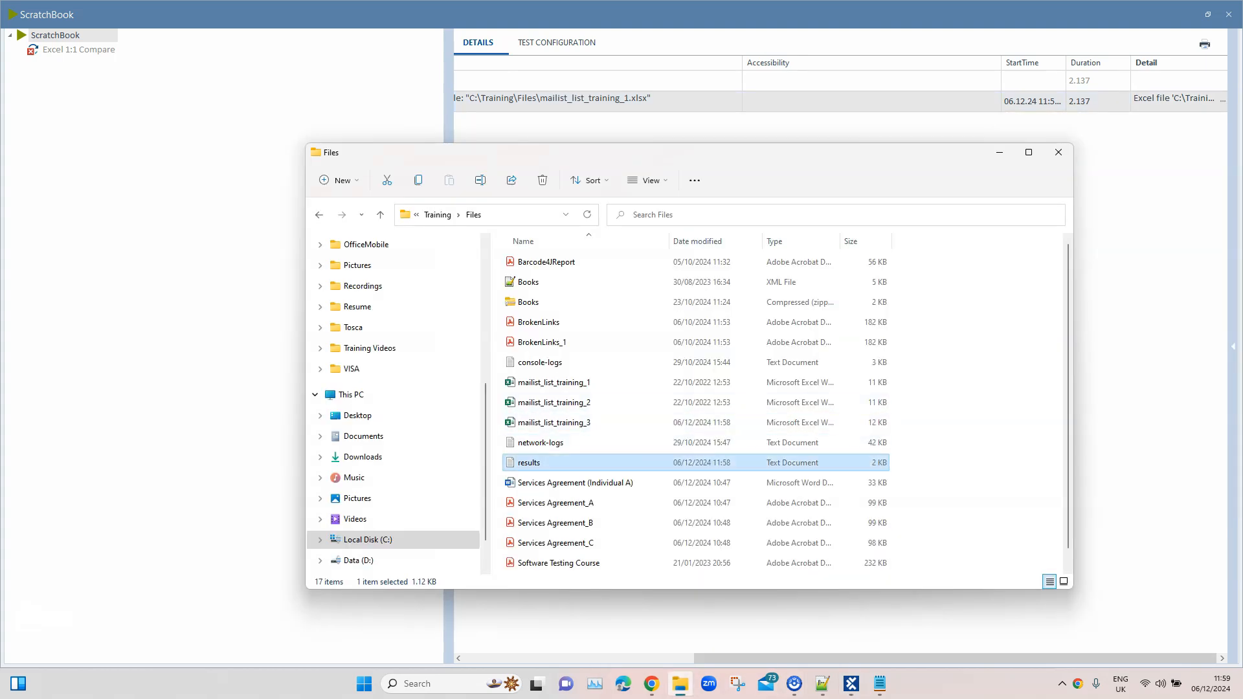
{"action": "key", "text": "Return"}
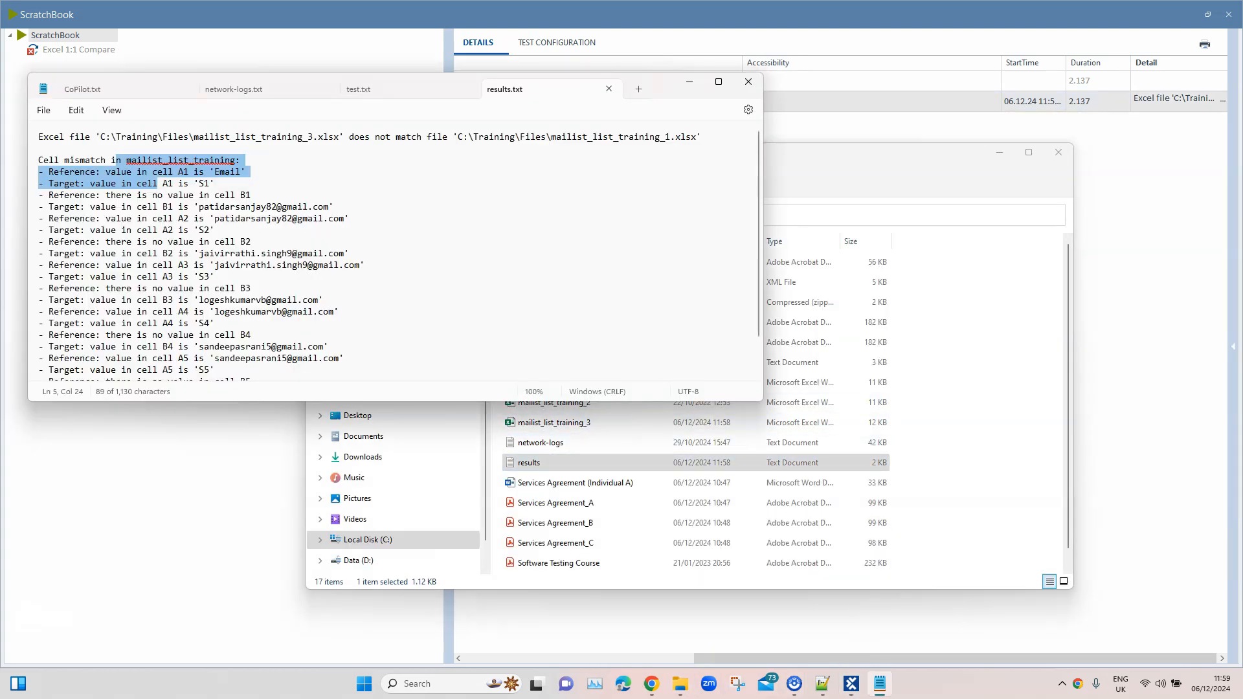
{"action": "scroll", "coordinate": [362, 261], "scroll_direction": "down", "scroll_amount": 2}
{"action": "left_click_drag", "start_coordinate": [345, 355], "coordinate": [115, 153]}
{"action": "scroll", "coordinate": [388, 253], "scroll_direction": "up", "scroll_amount": 2}
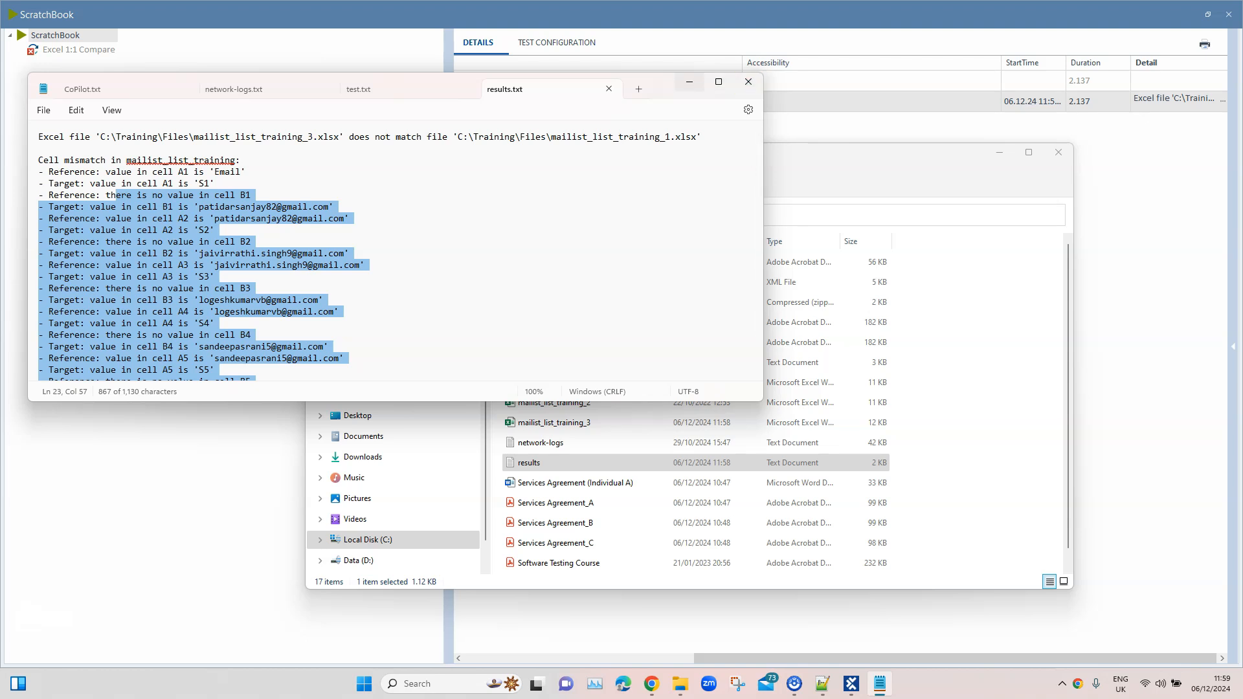
{"action": "left_click", "coordinate": [689, 82]}
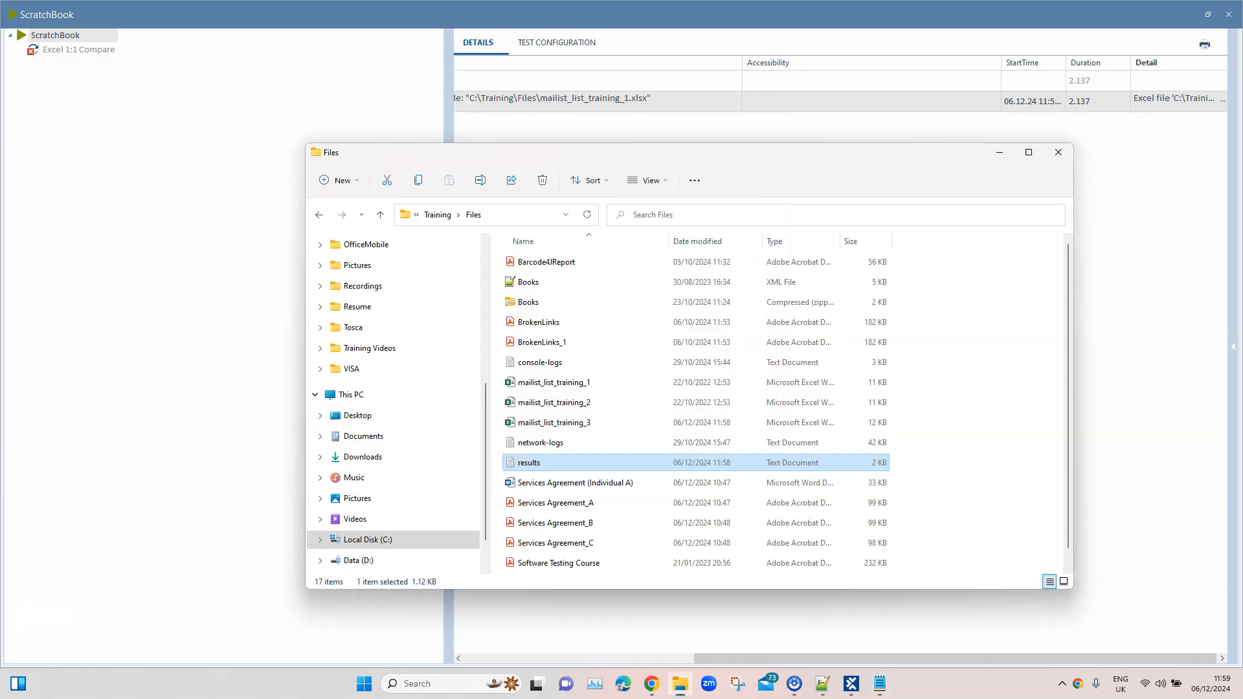
{"action": "left_click", "coordinate": [999, 152]}
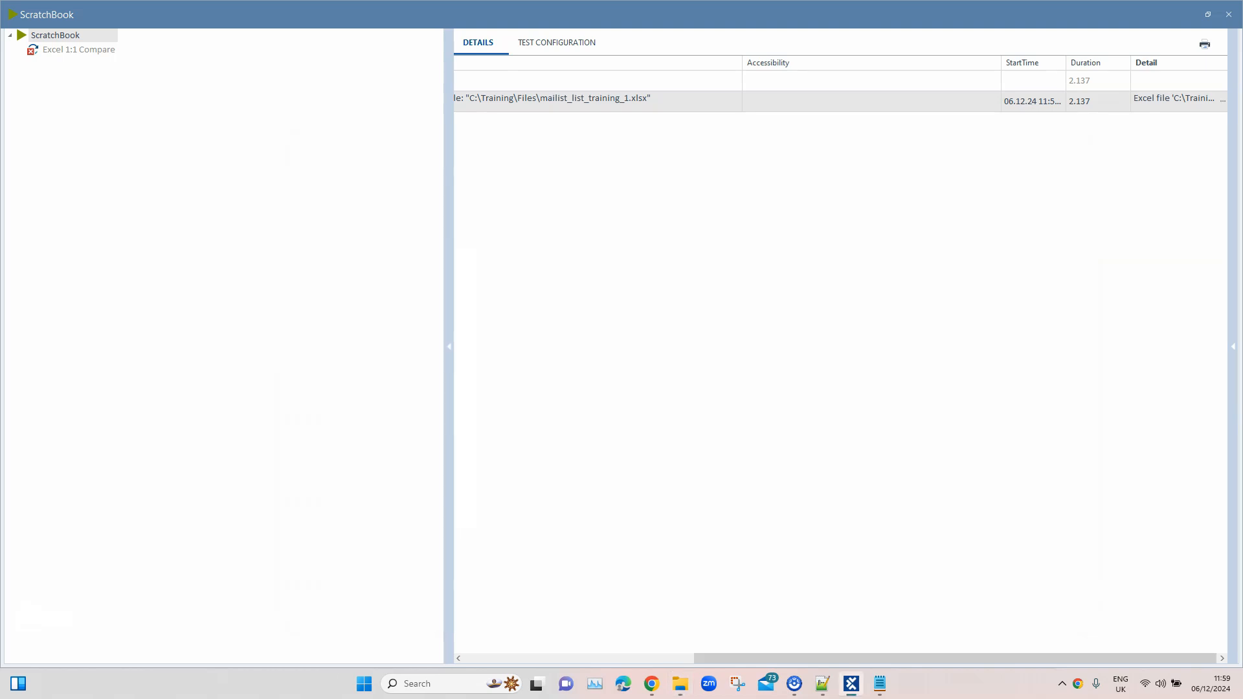
{"action": "left_click", "coordinate": [1228, 14]}
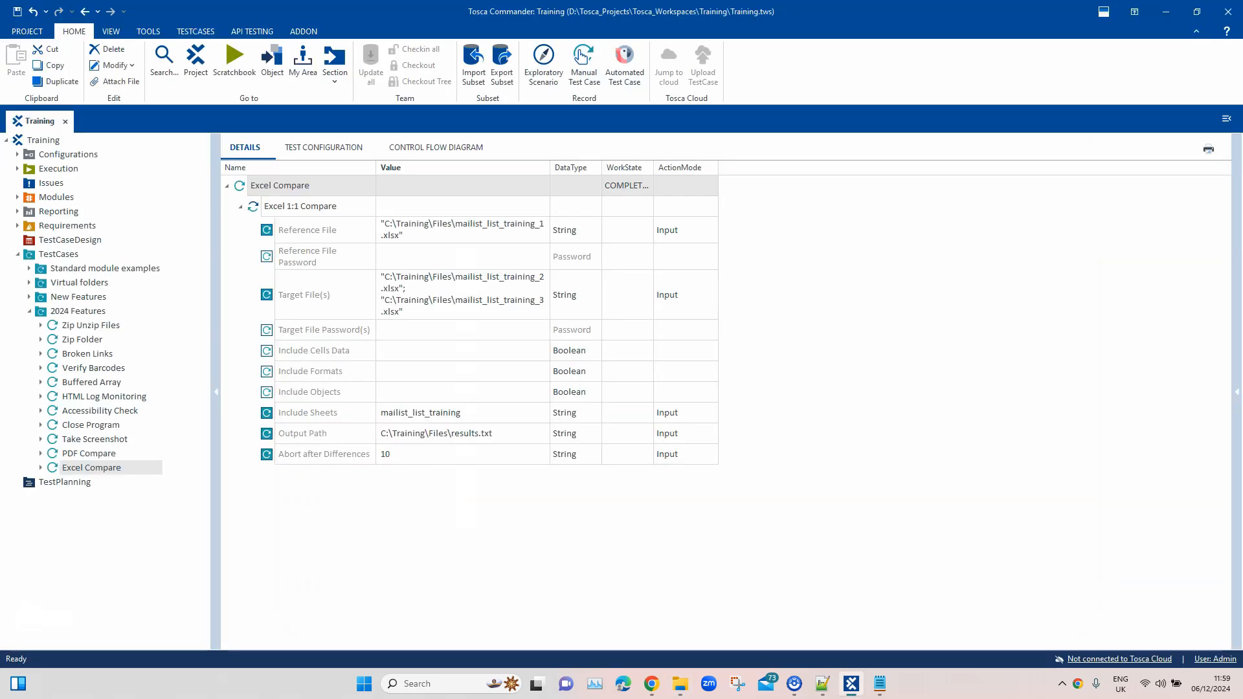